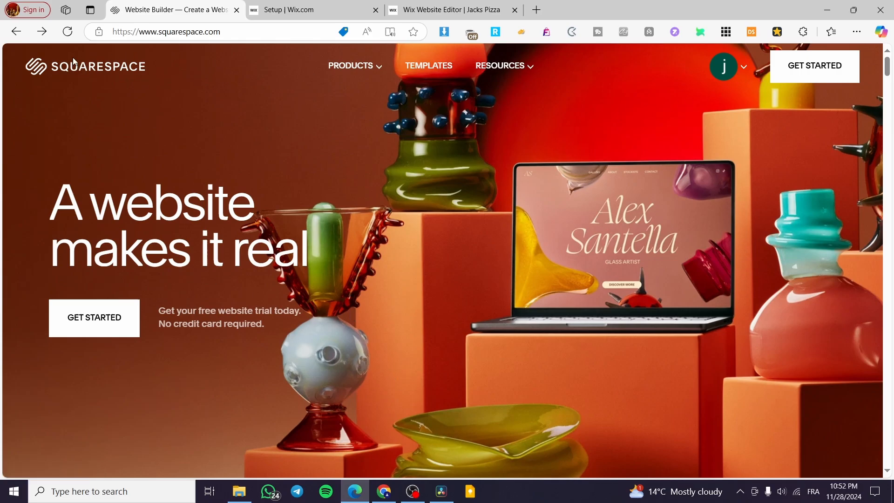
From the account dashboard, open the Jack Affiliate site in the website editor
click(744, 70)
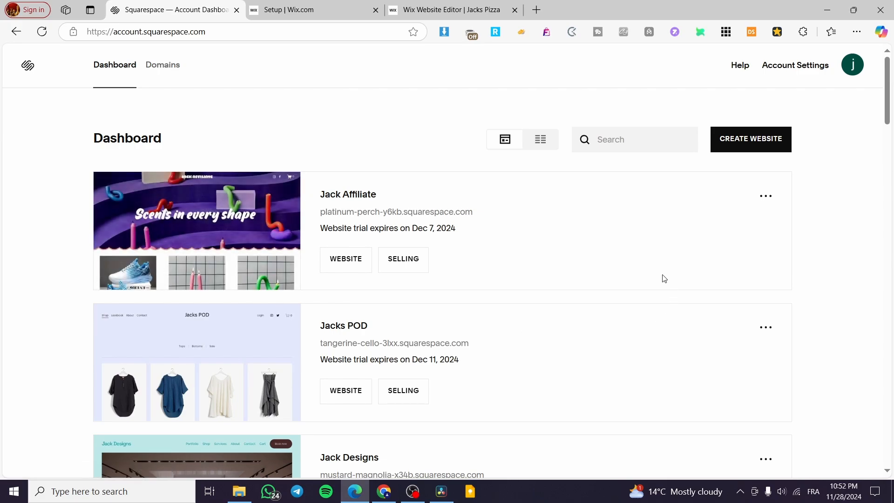
click(197, 229)
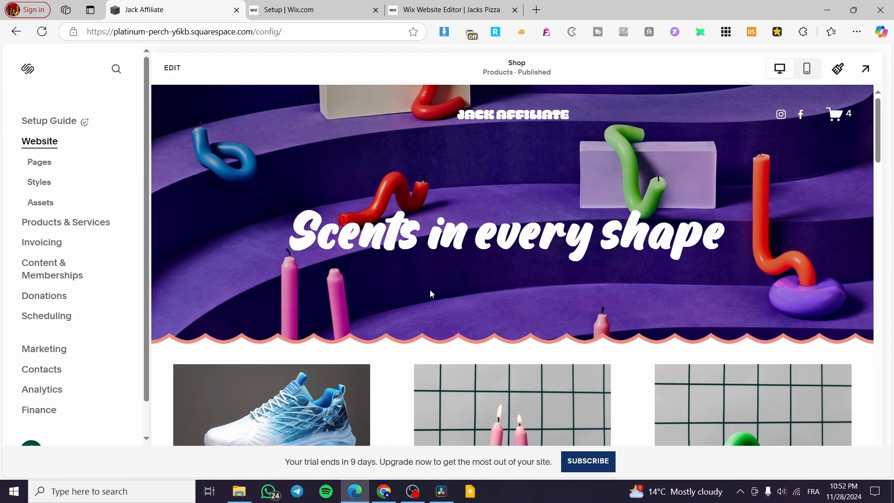
scroll(289, 285, down, 5)
scroll(289, 286, down, 3)
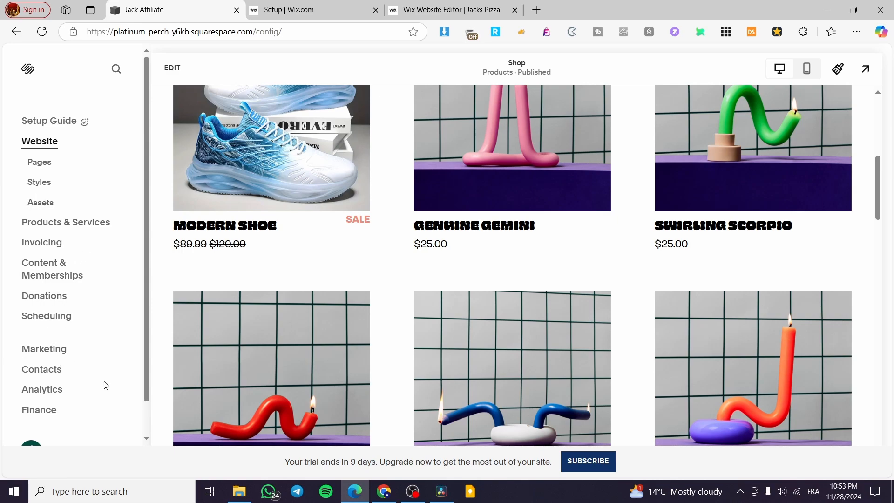
scroll(95, 388, down, 1)
Open the site Settings from the sidebar gear
click(117, 416)
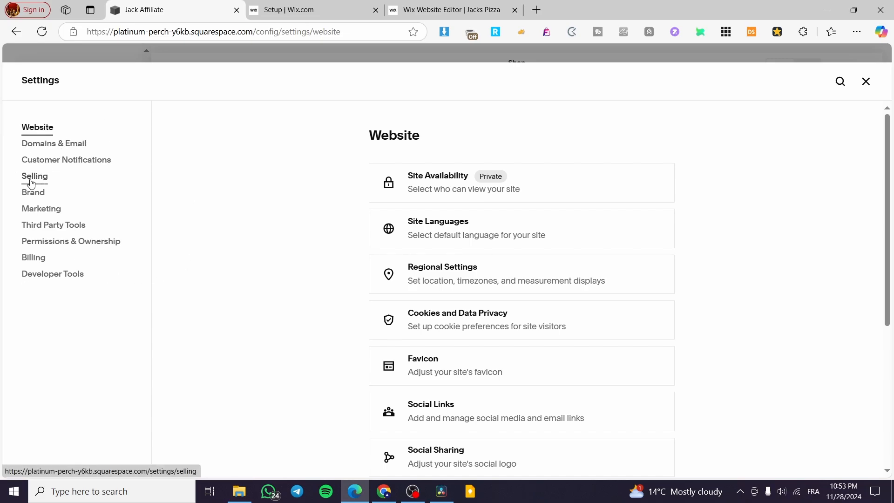
Navigate Settings through Marketing and Third Party Tools to the Extensions catalogue
click(41, 208)
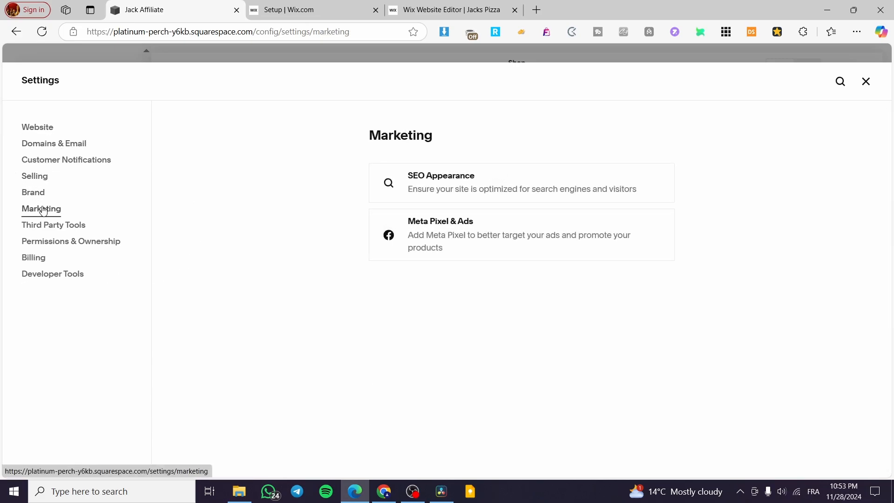
click(37, 226)
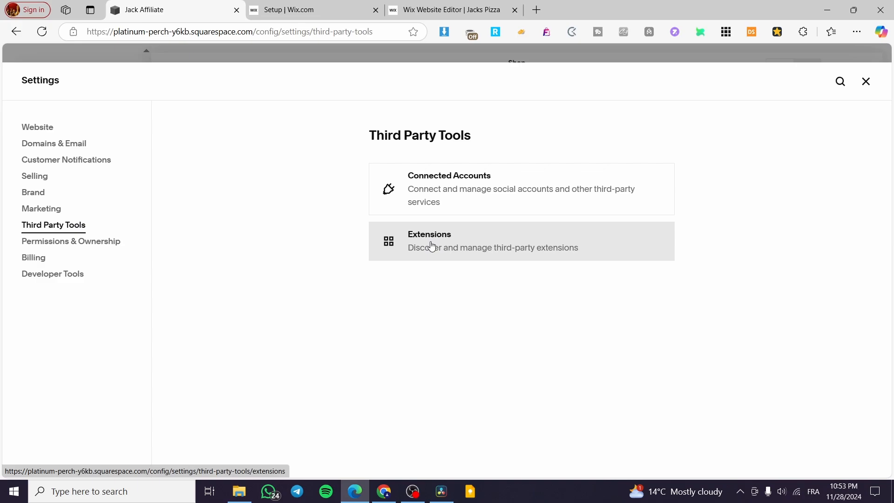
click(470, 248)
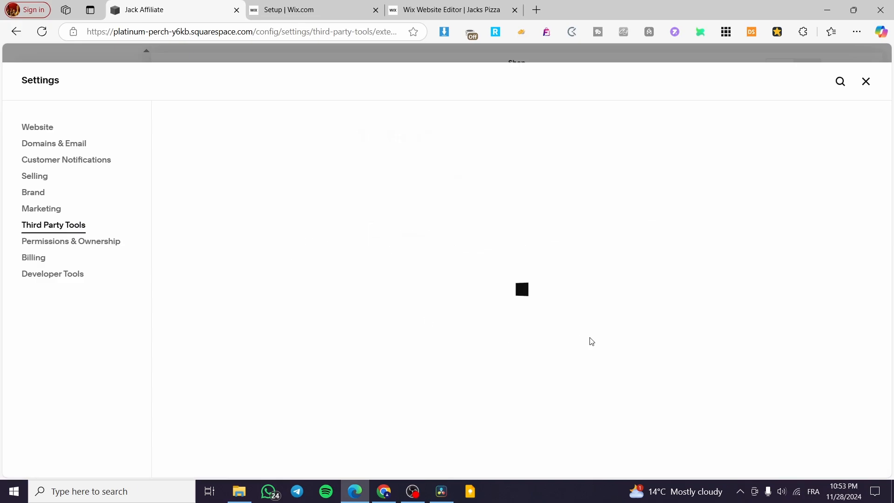
scroll(664, 301, down, 5)
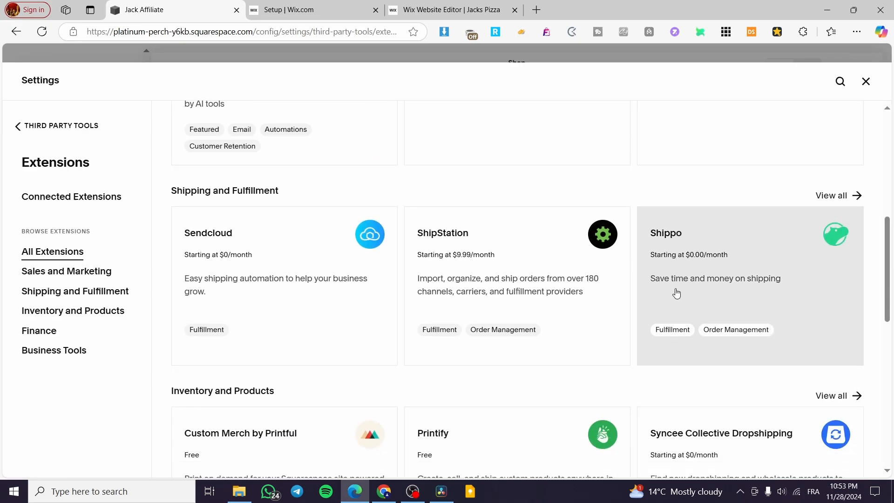
scroll(405, 289, down, 2)
scroll(580, 356, down, 4)
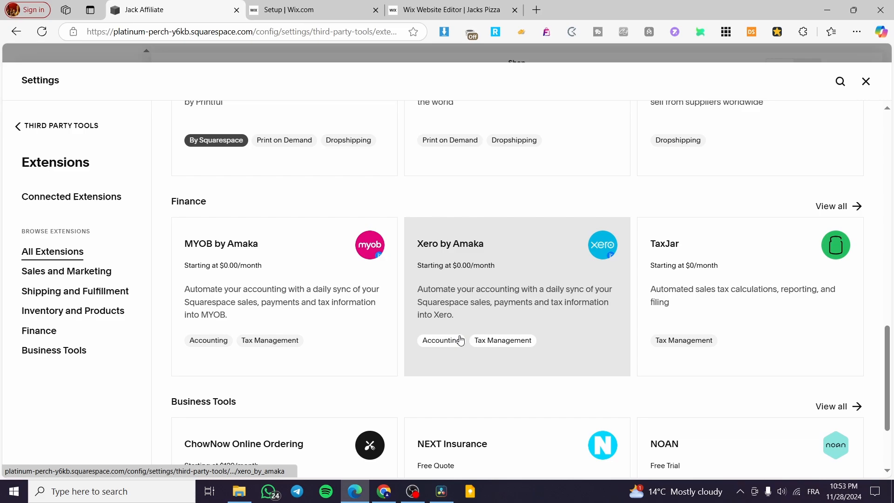
scroll(460, 341, up, 3)
scroll(488, 321, up, 5)
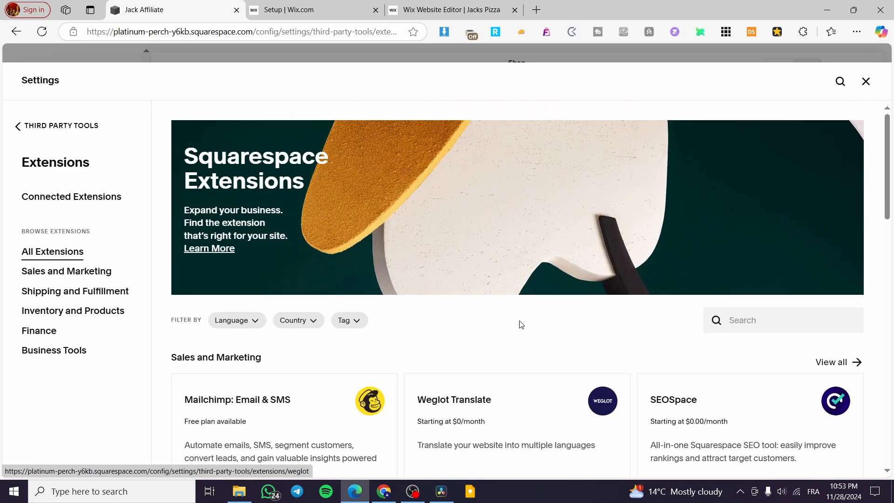
scroll(259, 296, down, 1)
scroll(419, 294, down, 2)
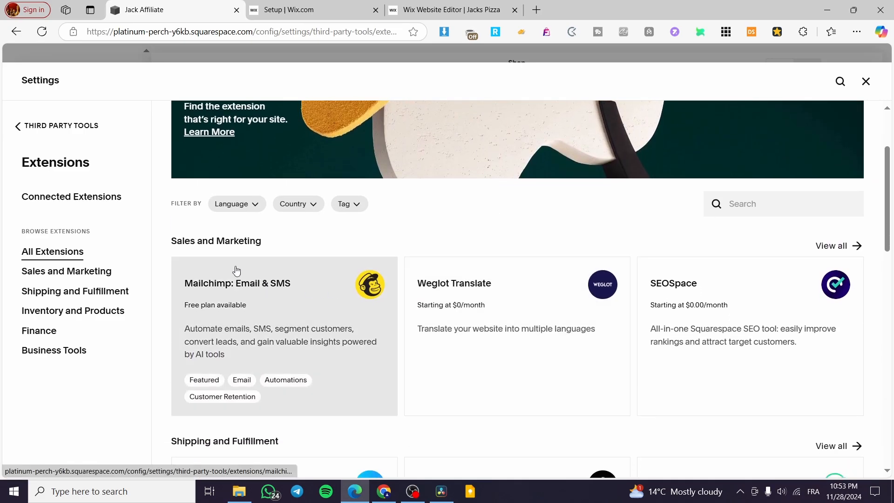
Browse the All Extensions list toward the Mailchimp: Email & SMS card
drag(176, 241, 269, 245)
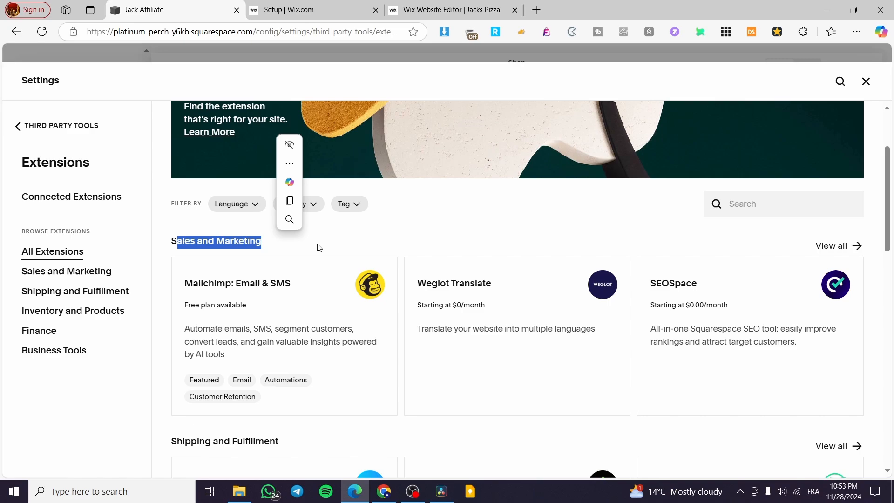
click(171, 248)
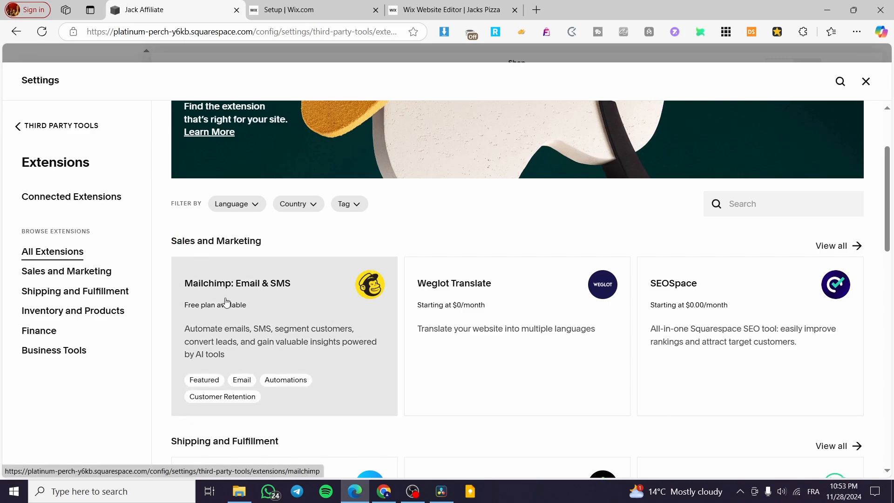
Start connecting the Mailchimp: Email & SMS extension from its detail page
click(291, 295)
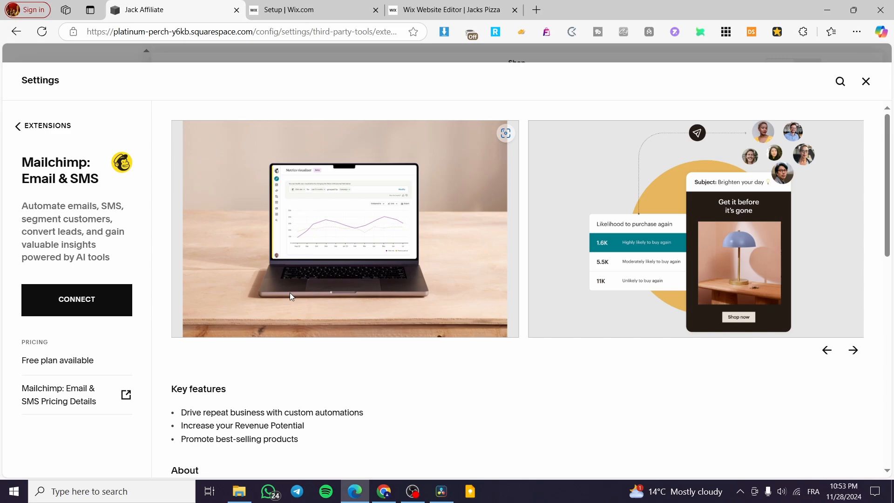
scroll(297, 266, down, 5)
click(77, 298)
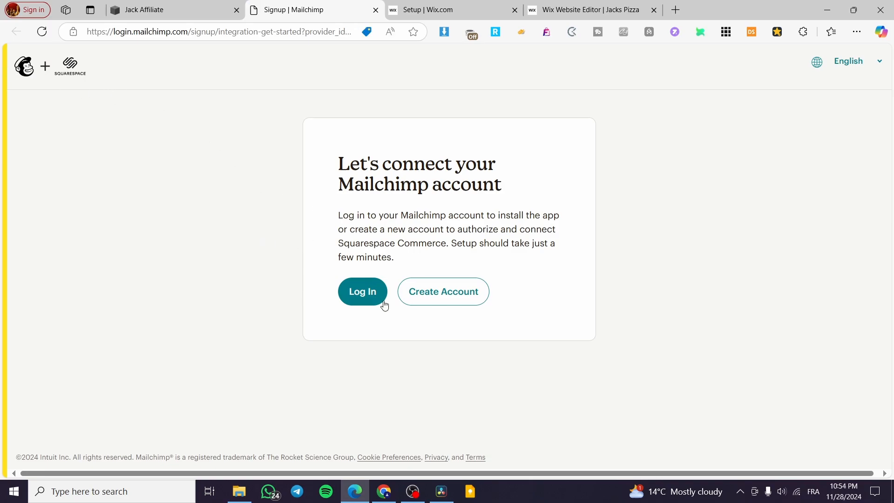
Sign in to the existing Mailchimp account to reach the Connect your accounts page
click(363, 292)
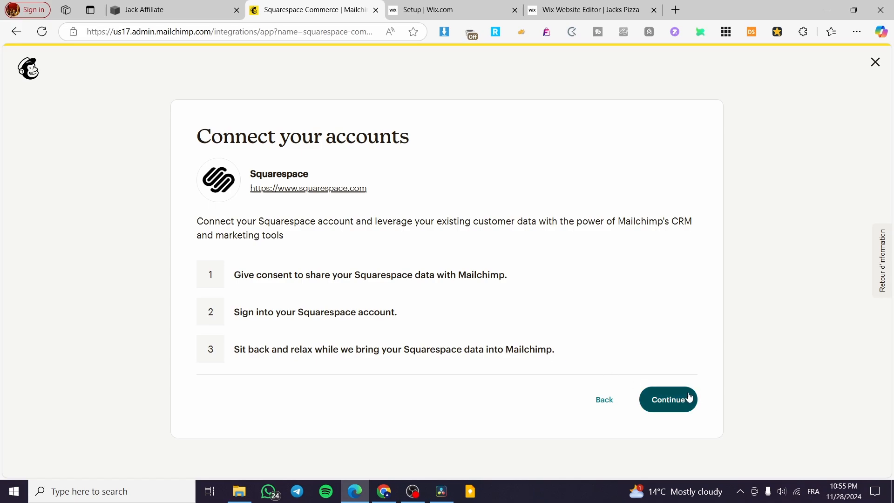
Grant Mailchimp permissions on the Jack Affiliate site and pass the settings review
click(691, 398)
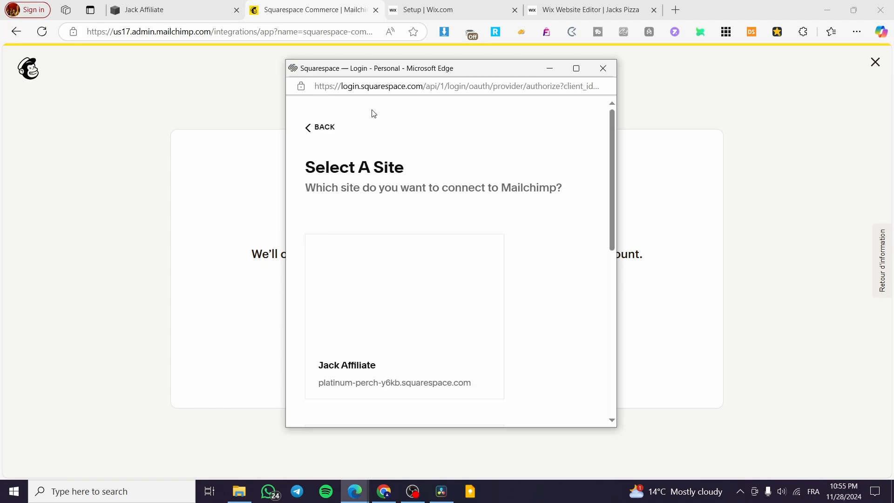
scroll(454, 268, down, 5)
scroll(488, 279, down, 2)
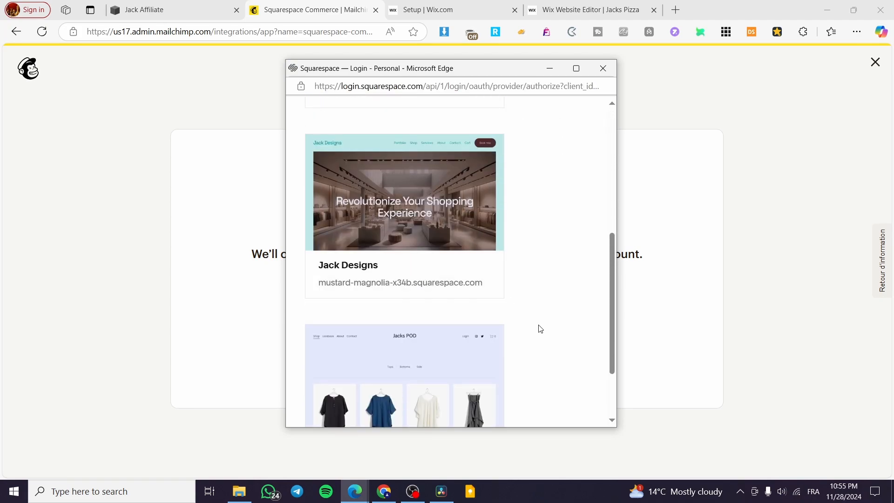
scroll(538, 335, up, 7)
scroll(565, 339, down, 4)
scroll(569, 327, down, 4)
scroll(567, 326, up, 8)
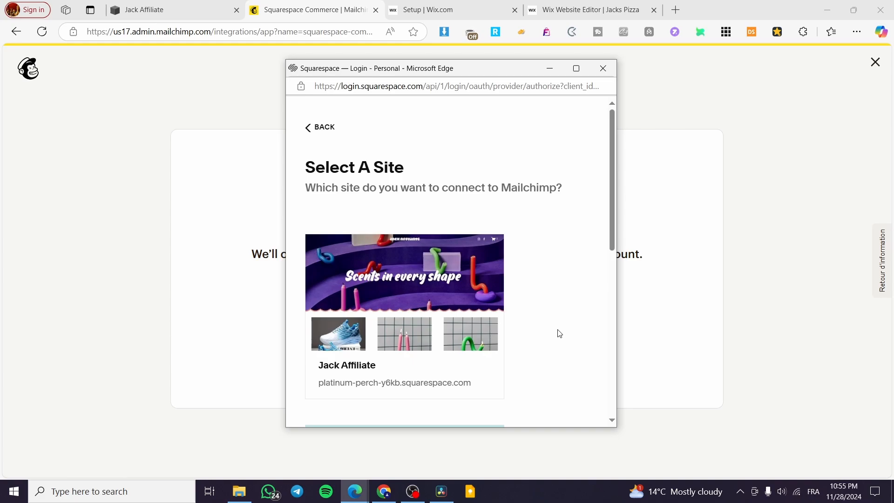
click(442, 297)
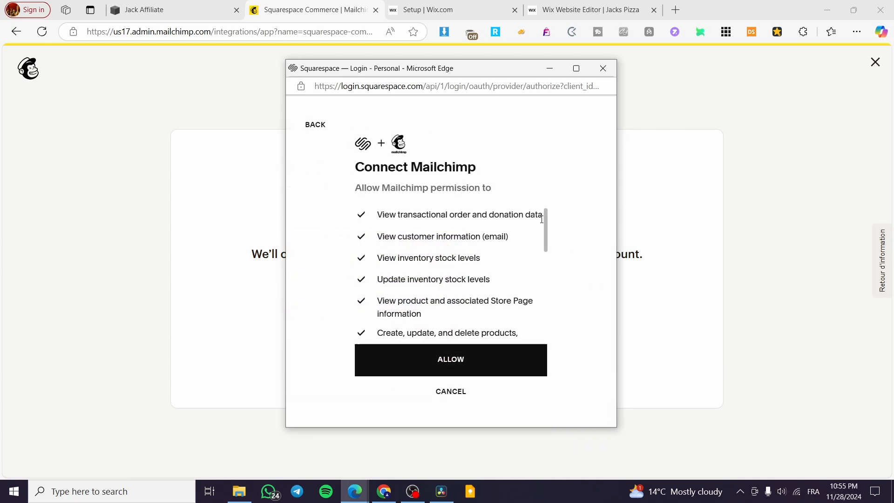
click(471, 358)
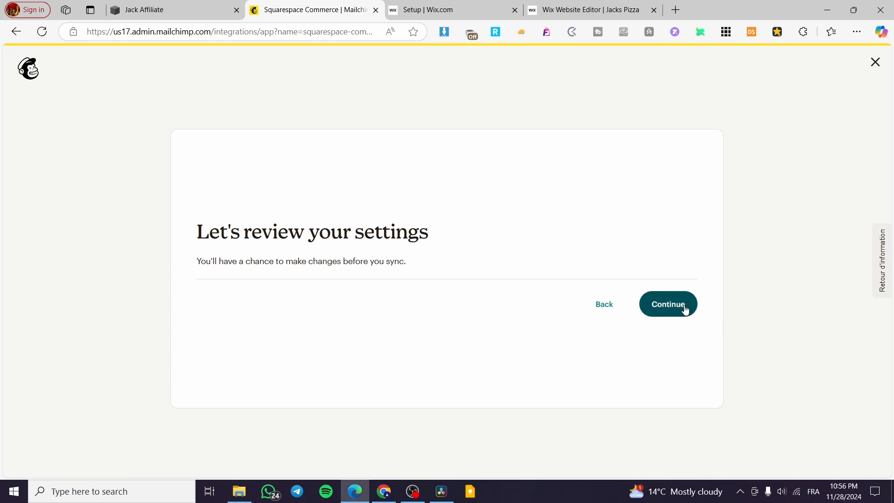
click(668, 303)
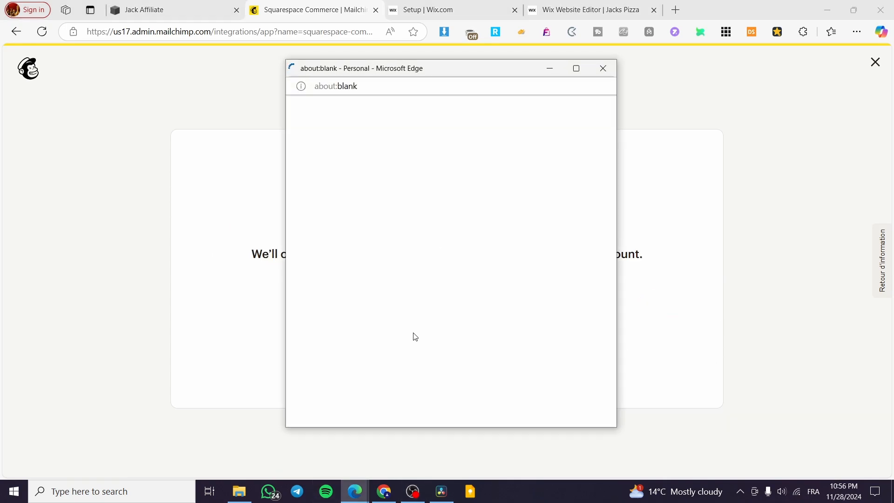
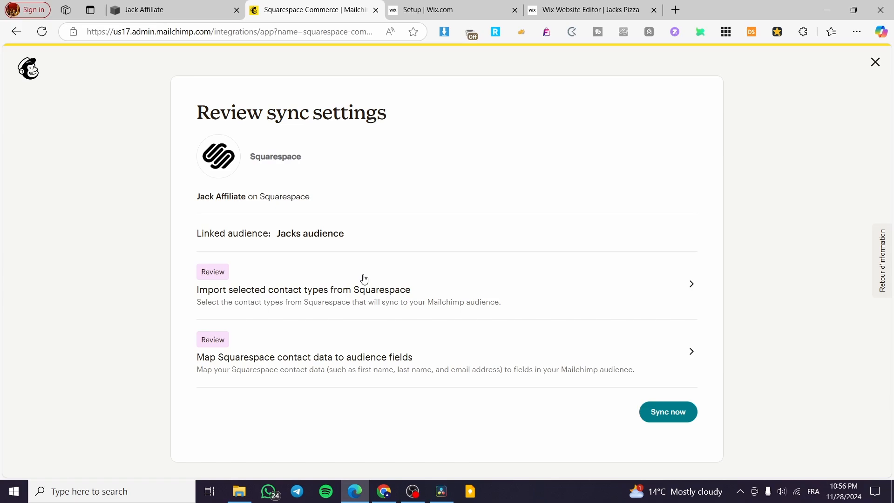
Save the contact-type import with all three boxes checked and the Squarespace contact data mapping
click(684, 300)
scroll(538, 283, down, 1)
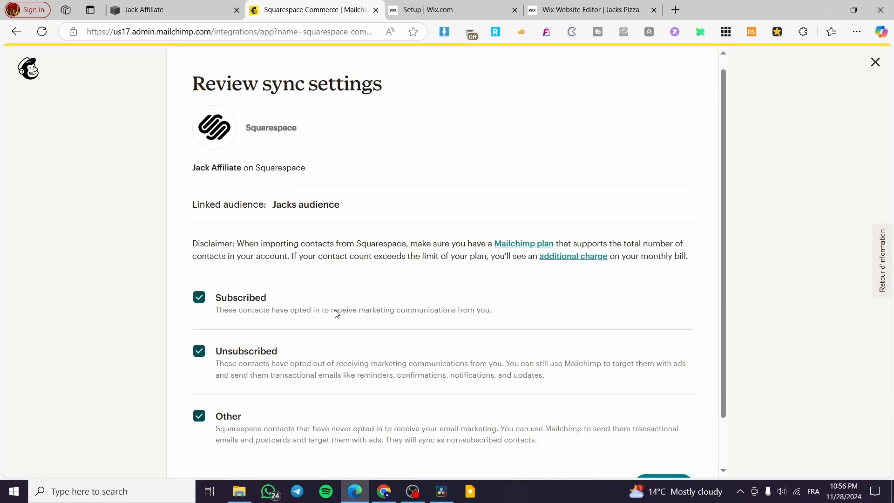
scroll(336, 312, down, 2)
scroll(294, 363, up, 2)
scroll(252, 405, down, 2)
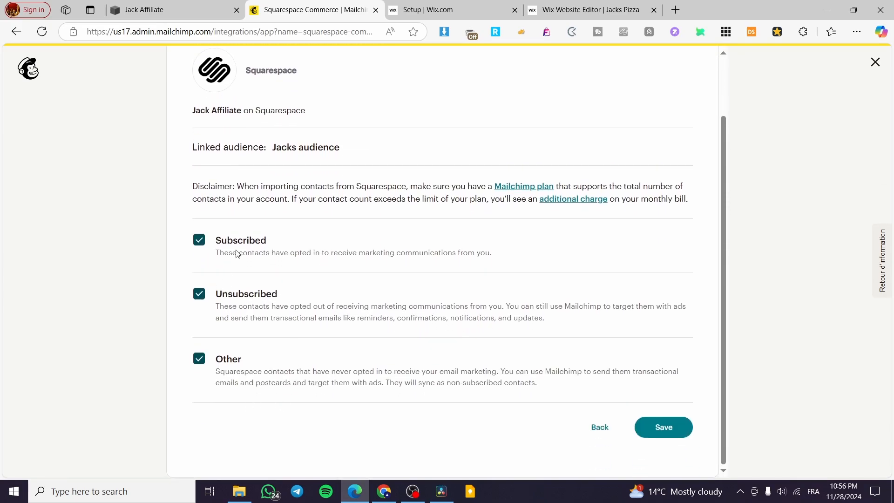
scroll(350, 279, up, 2)
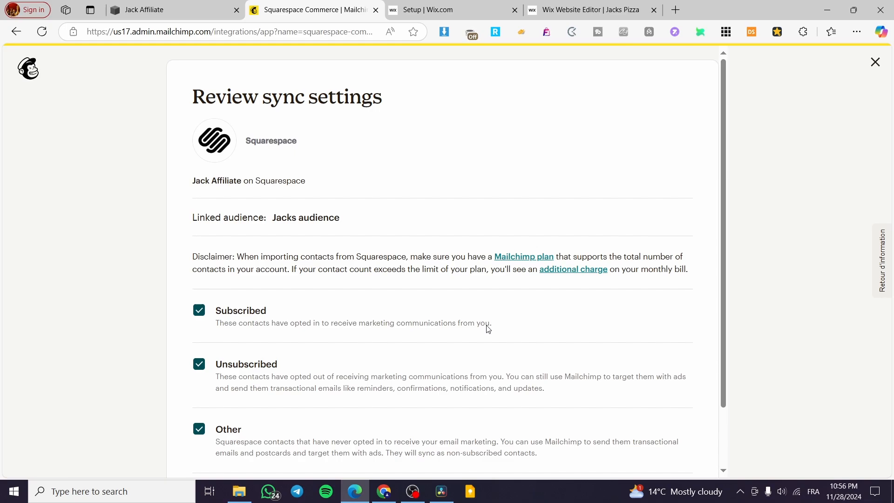
scroll(493, 323, down, 2)
click(600, 426)
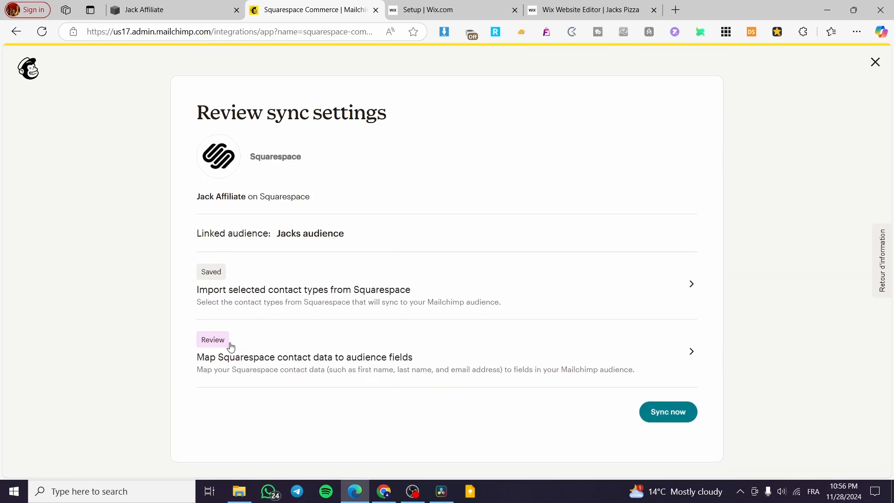
click(307, 346)
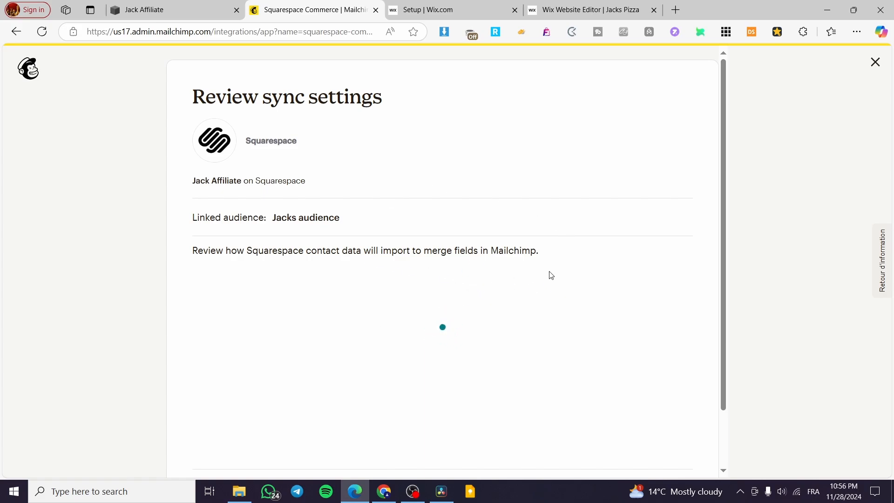
scroll(700, 293, down, 2)
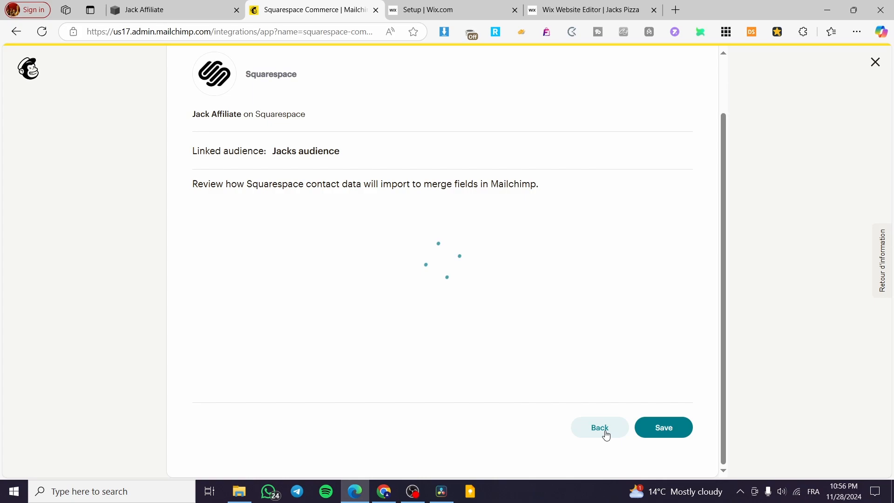
click(663, 428)
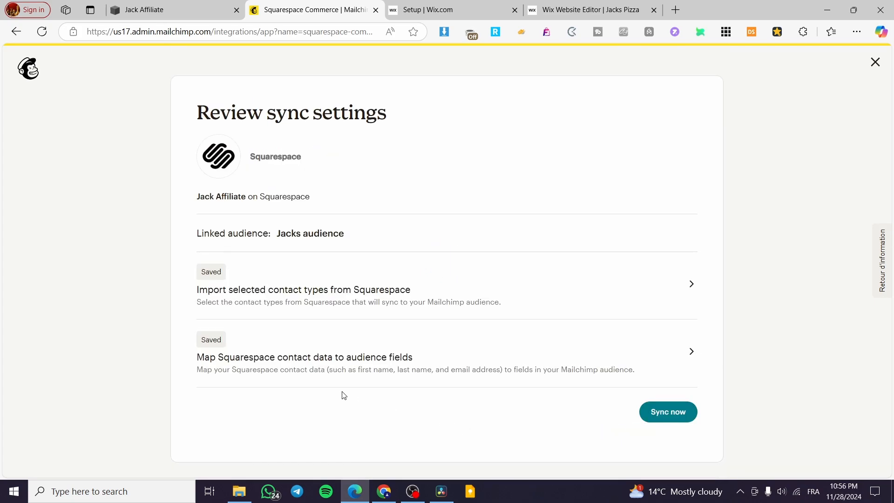
Run Sync now to sync Squarespace contacts to the Jacks audience
click(668, 411)
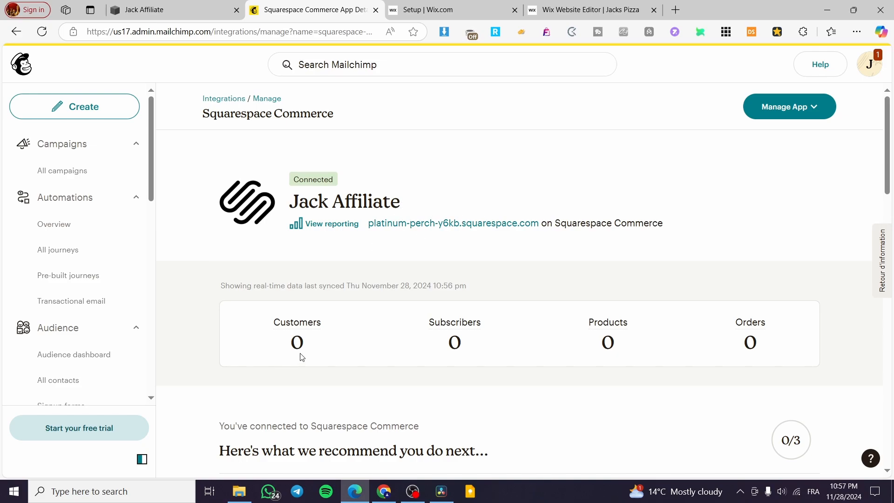
scroll(454, 342, down, 2)
scroll(614, 279, down, 3)
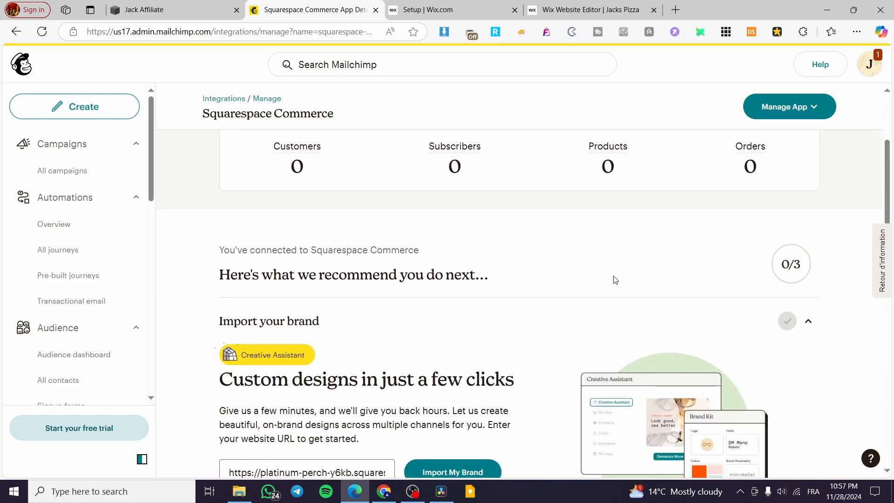
scroll(615, 279, down, 1)
scroll(593, 293, up, 3)
scroll(594, 293, down, 5)
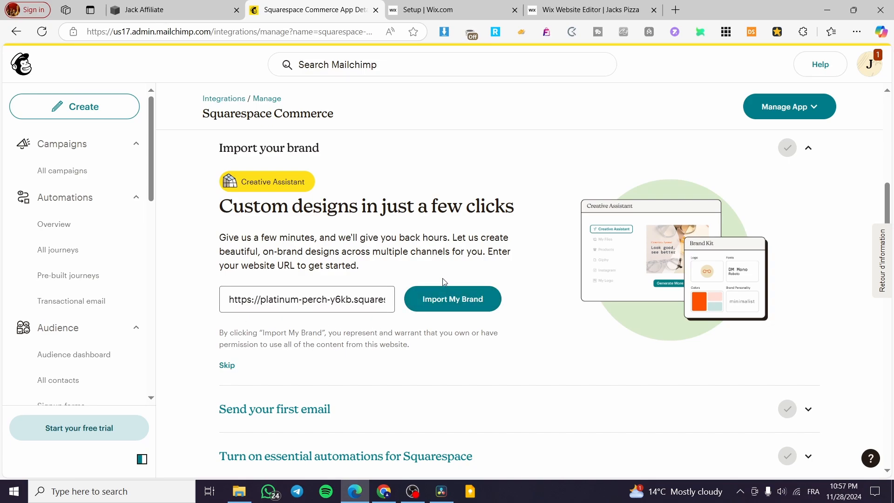
scroll(446, 267, up, 2)
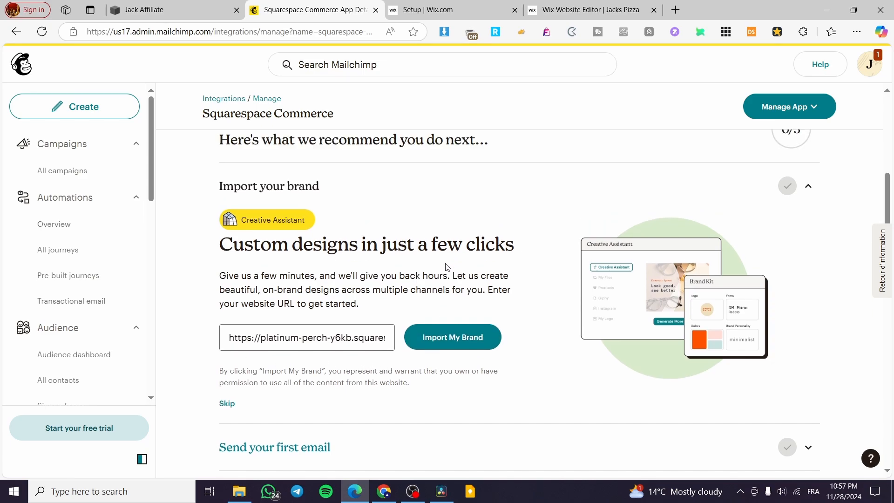
scroll(445, 267, up, 5)
Back in Squarespace, view the Mailchimp: Email & SMS extension details and close Settings
click(144, 8)
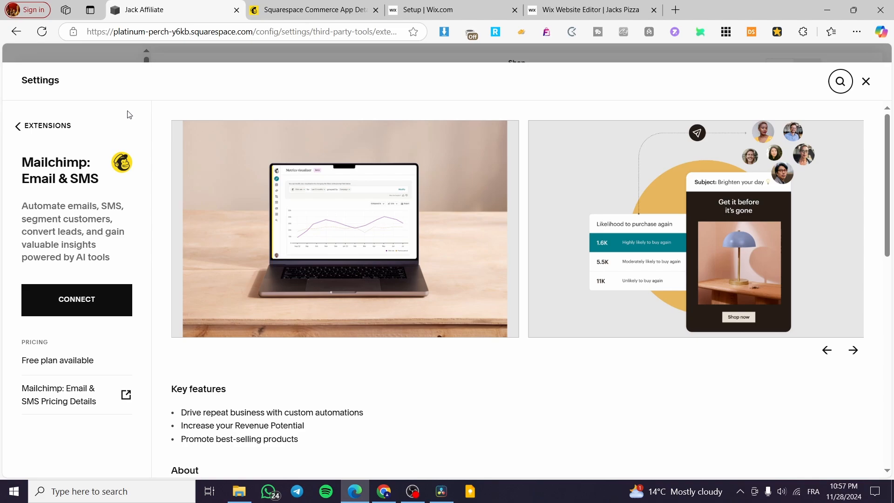
click(42, 126)
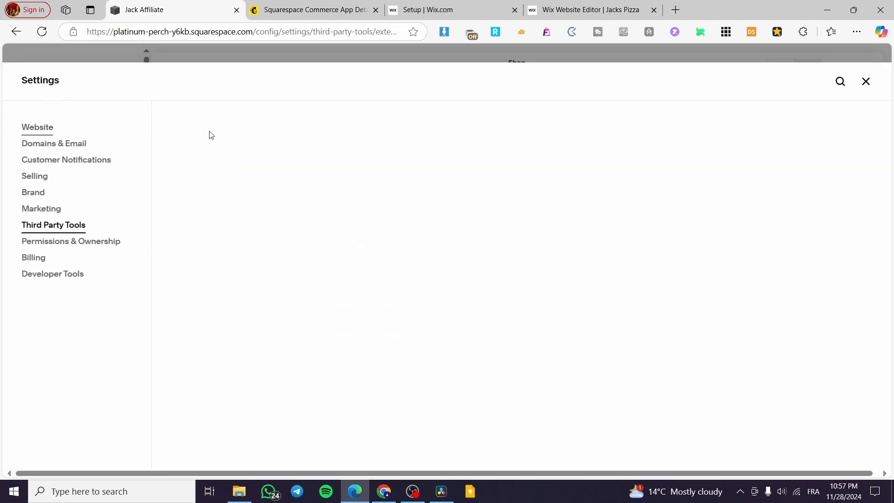
click(349, 408)
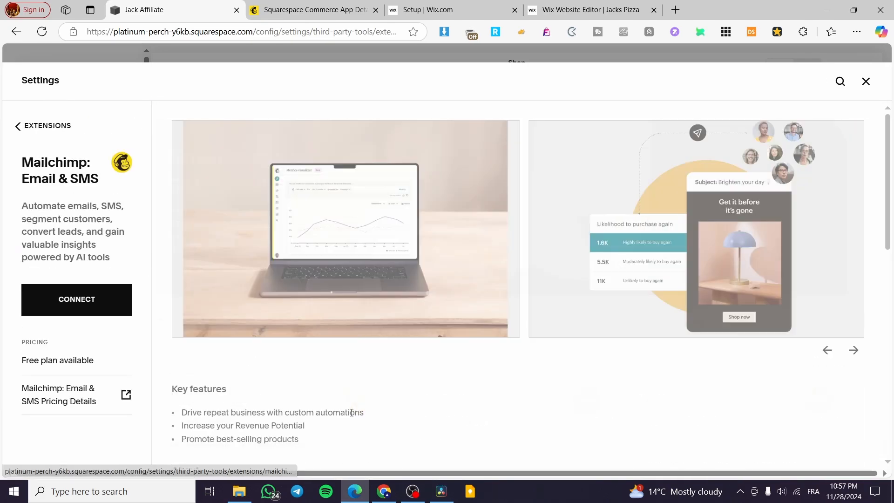
click(865, 82)
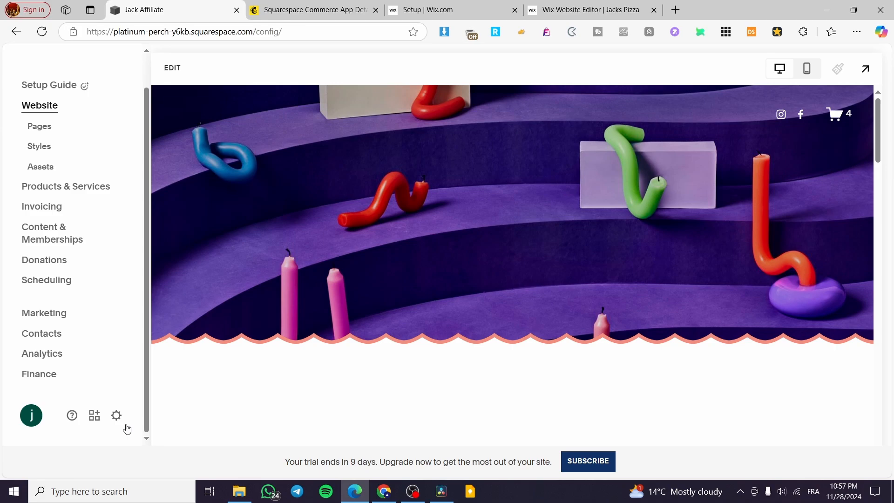
Reopen Settings via Third Party Tools > Extensions to confirm Mailchimp shows connected, then close
click(117, 416)
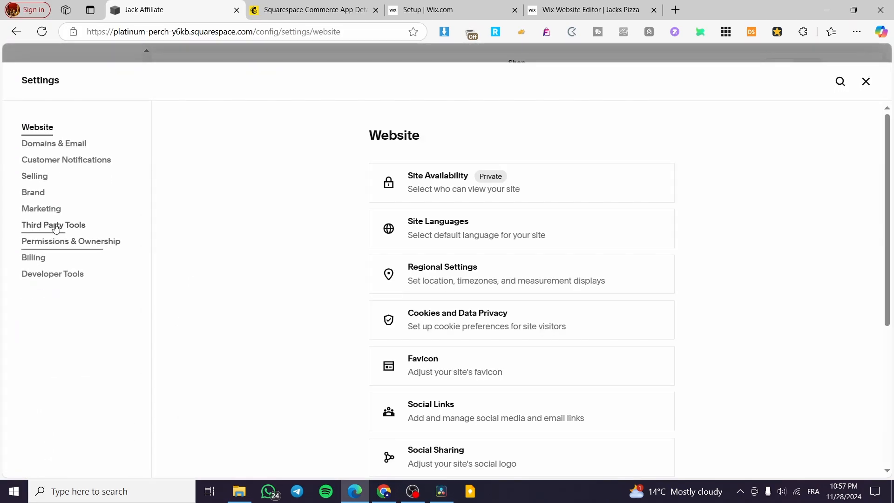
click(53, 225)
click(448, 238)
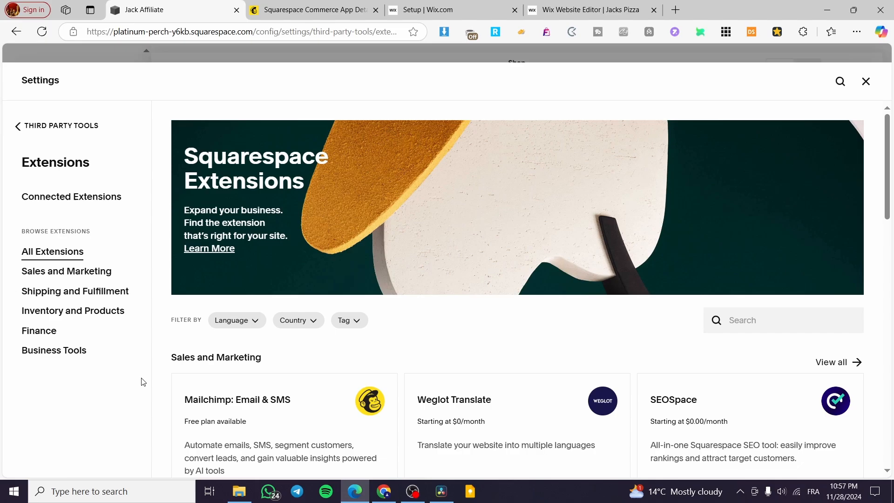
click(218, 419)
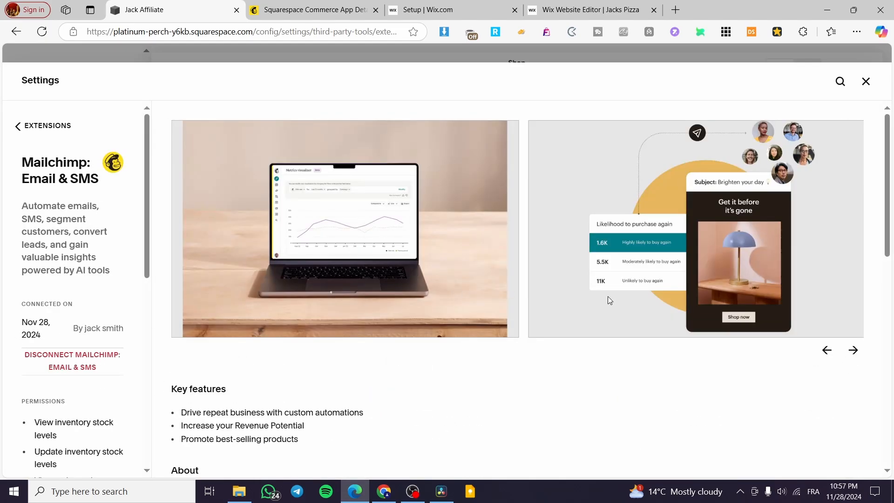
click(865, 81)
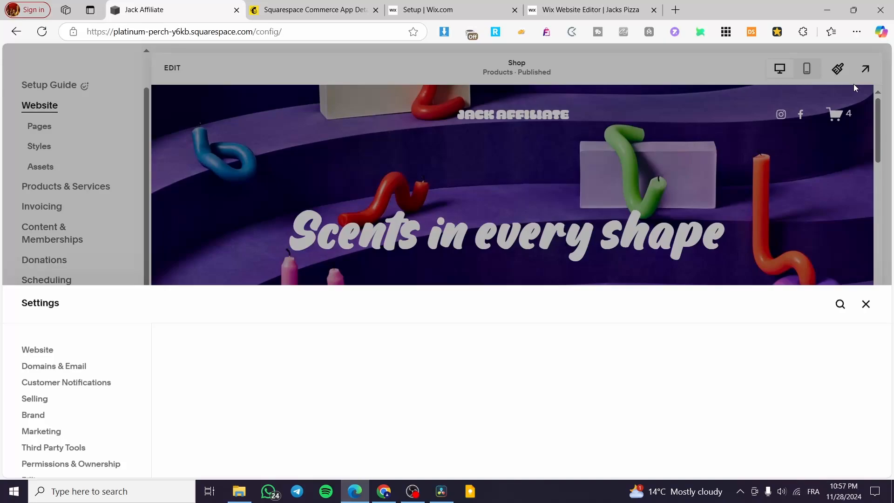
Enter edit mode on the Shop page
click(169, 67)
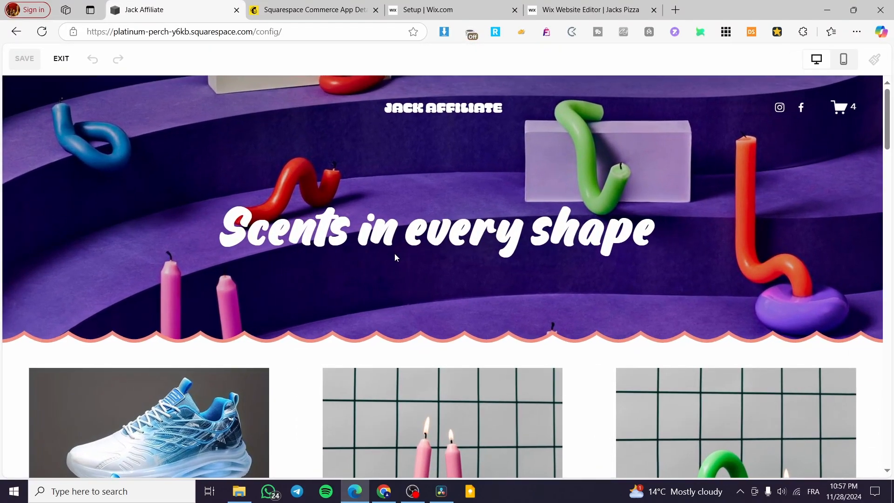
scroll(379, 207, down, 4)
scroll(379, 207, down, 5)
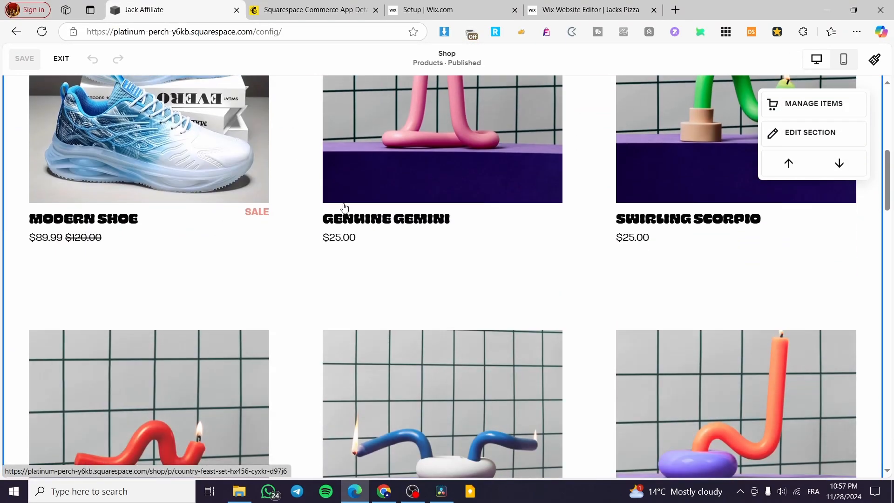
scroll(517, 279, down, 2)
scroll(516, 279, down, 5)
scroll(461, 258, down, 5)
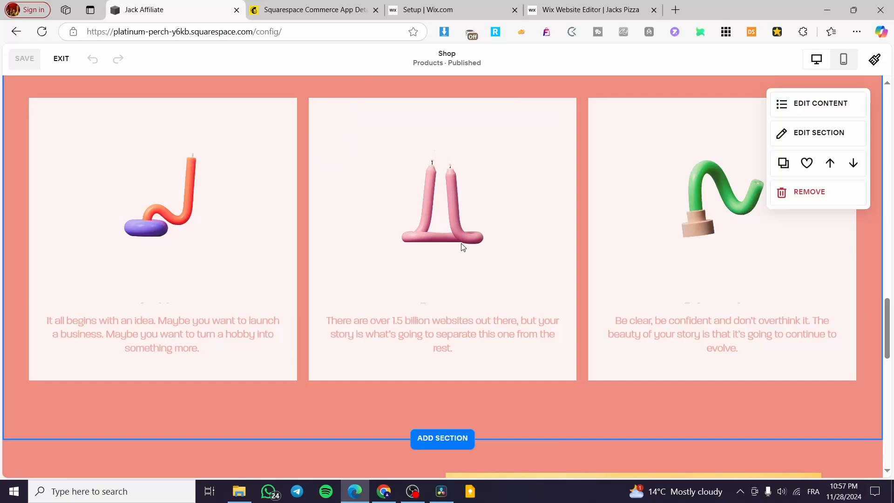
scroll(462, 240, down, 5)
scroll(461, 245, down, 4)
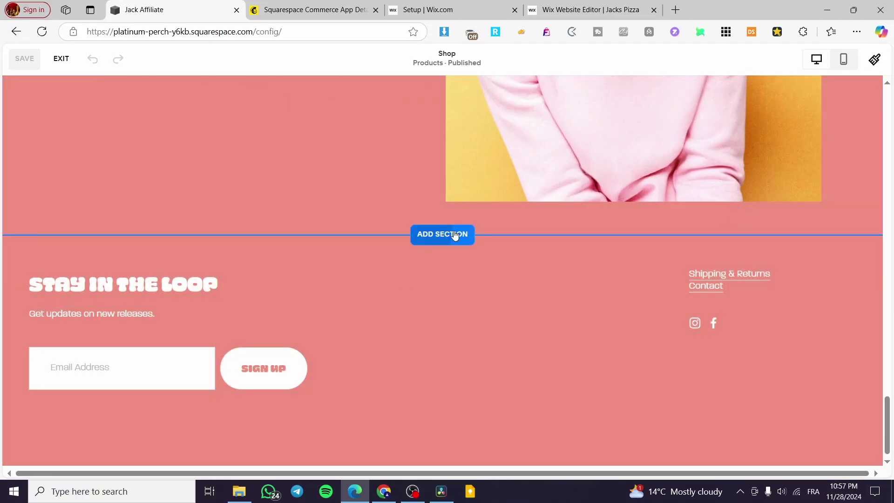
Add a blank section above the footer and give it the LIGHT 2 colour theme
click(455, 235)
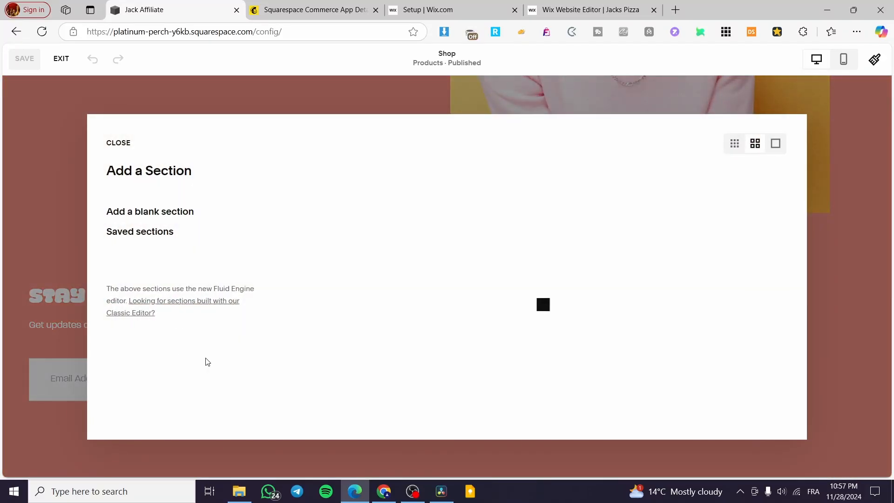
click(127, 212)
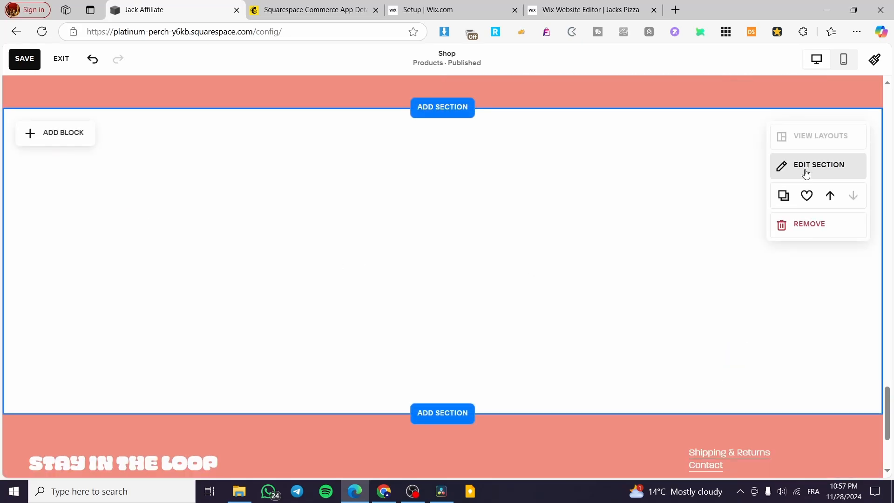
click(806, 173)
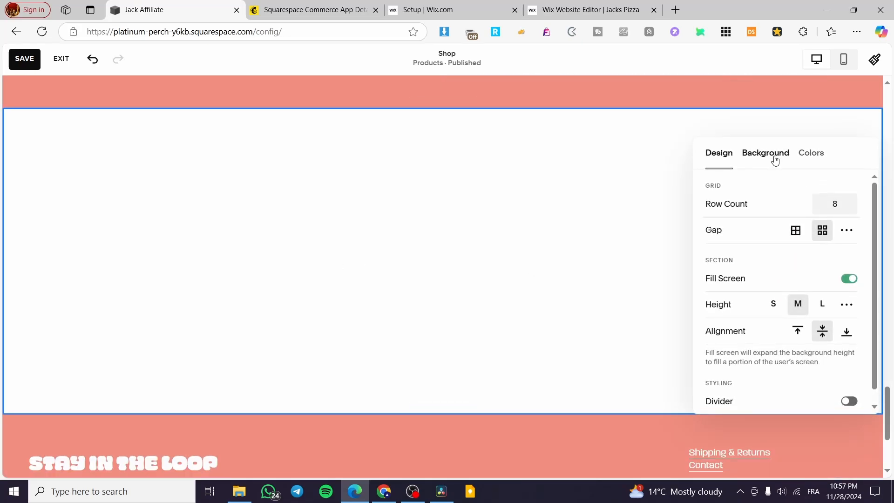
click(765, 152)
click(811, 152)
click(782, 393)
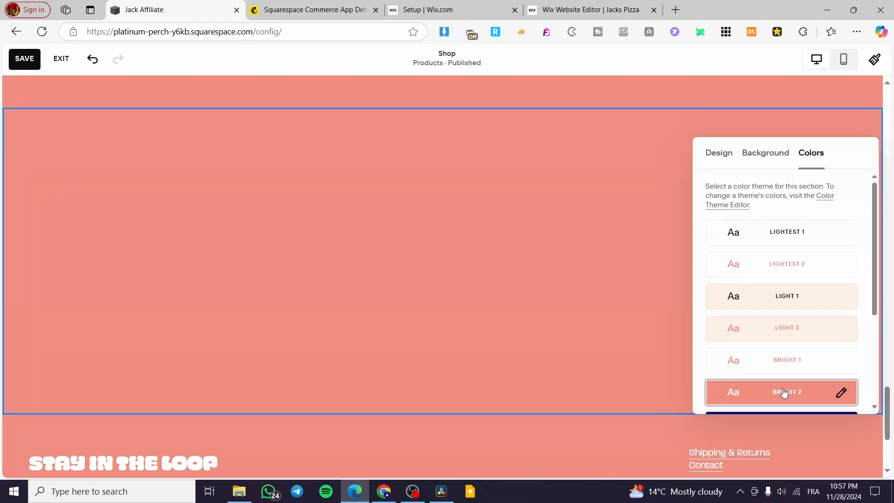
click(811, 329)
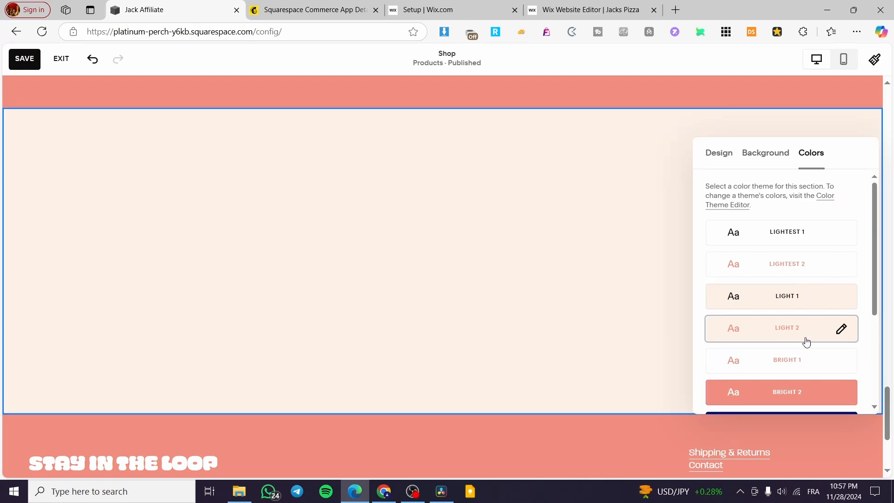
scroll(807, 340, down, 3)
scroll(806, 341, up, 3)
Insert a Newsletter block into the new section, centred
click(302, 261)
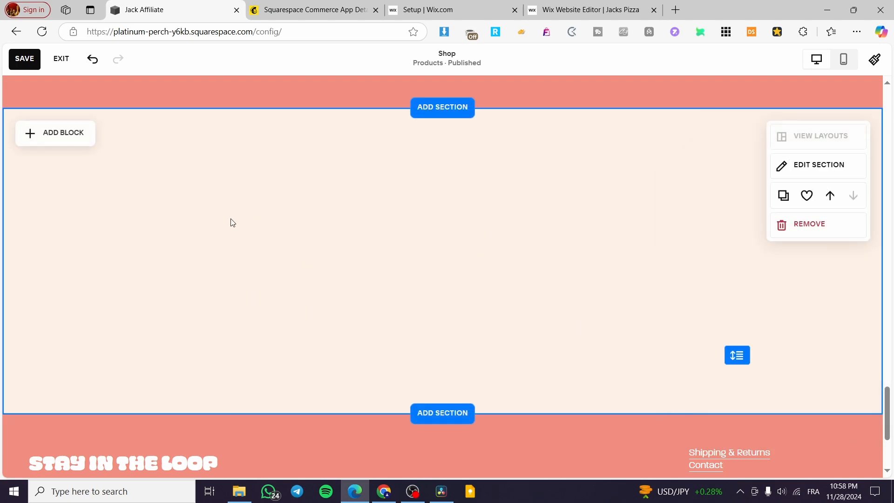
click(63, 133)
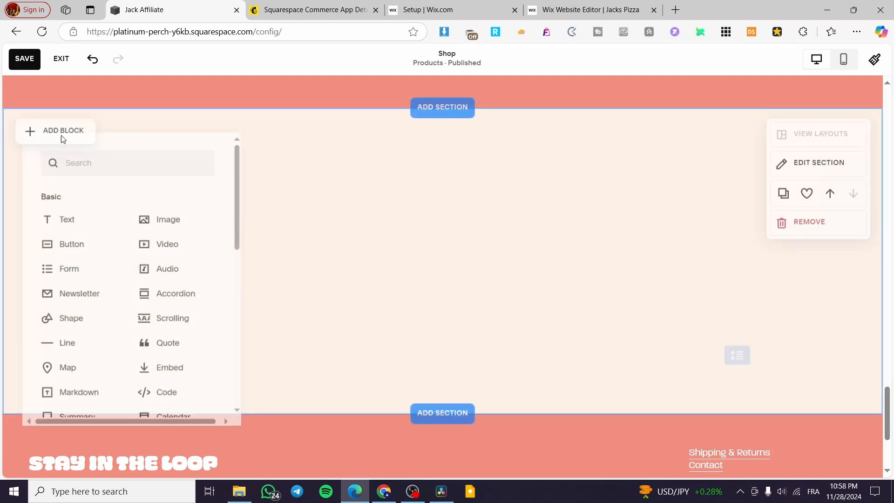
click(70, 299)
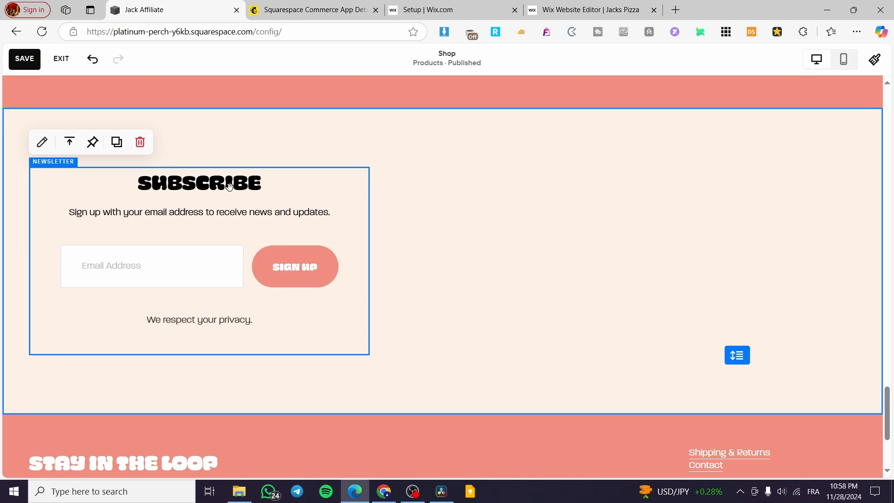
drag(228, 184, 486, 199)
scroll(485, 199, down, 3)
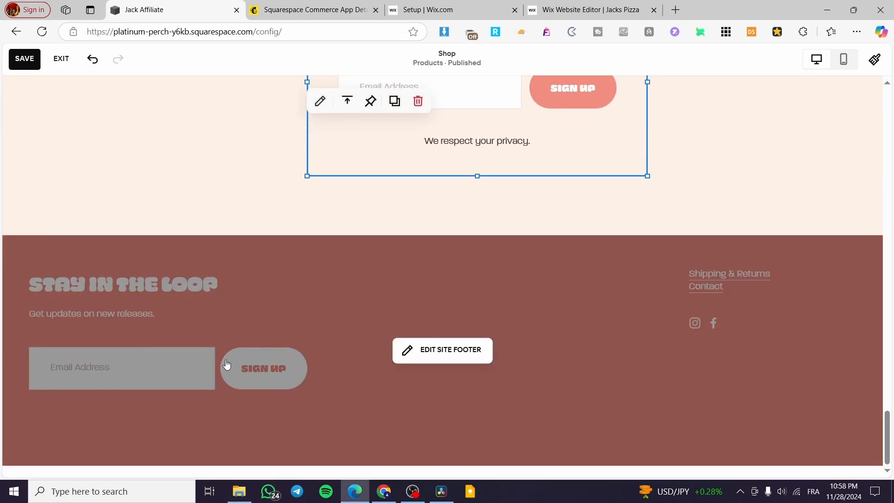
scroll(239, 389, up, 3)
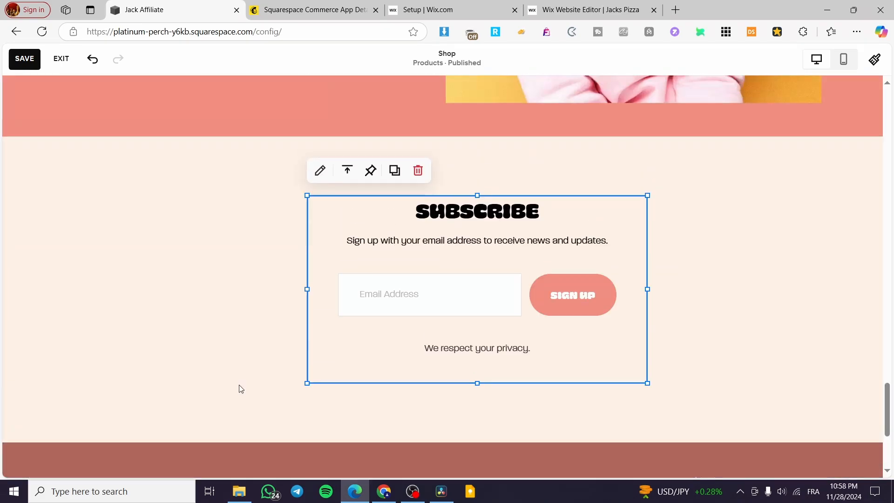
scroll(239, 389, up, 1)
drag(472, 276, 443, 279)
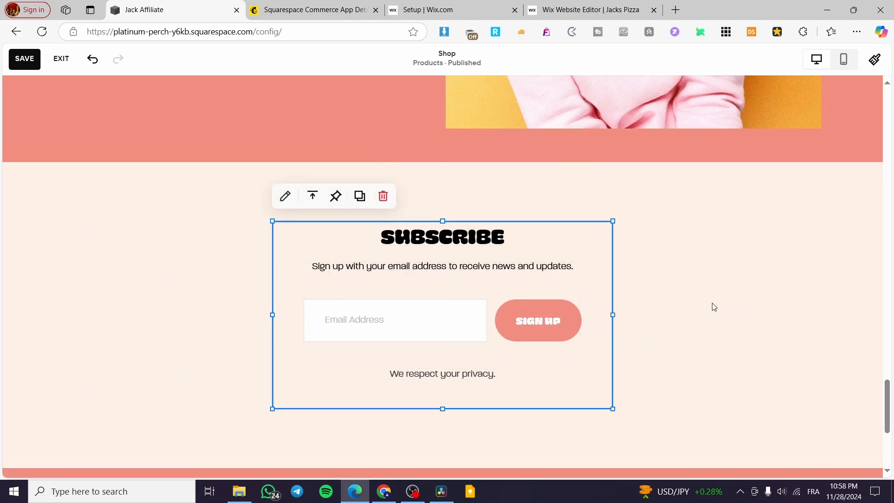
Open the newsletter block's settings to reach its Storage options
double_click(446, 256)
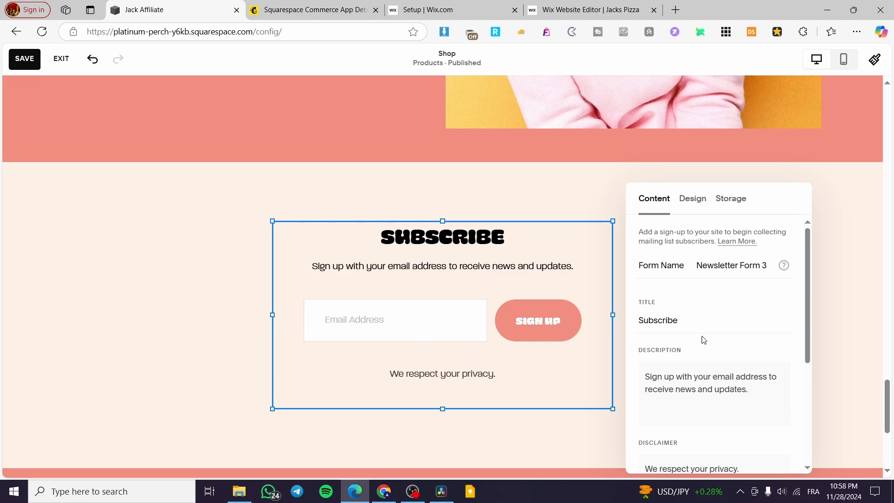
scroll(703, 339, down, 4)
scroll(702, 339, down, 2)
scroll(720, 344, up, 3)
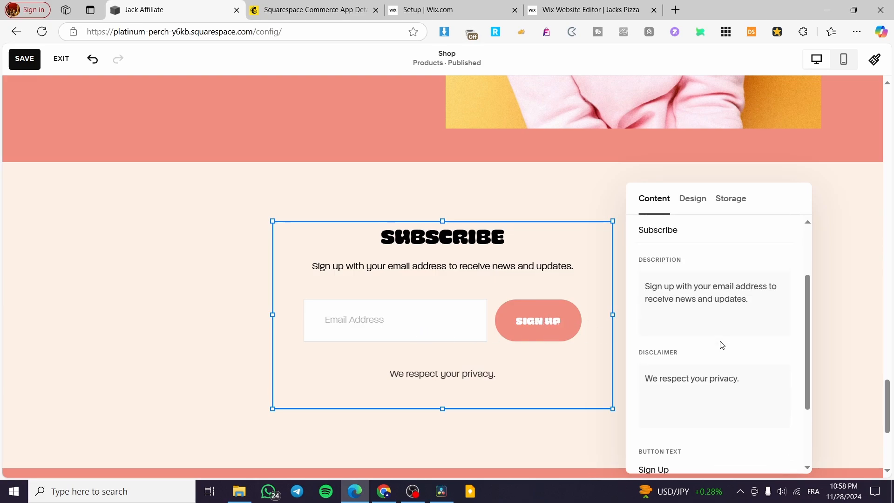
scroll(720, 345, up, 3)
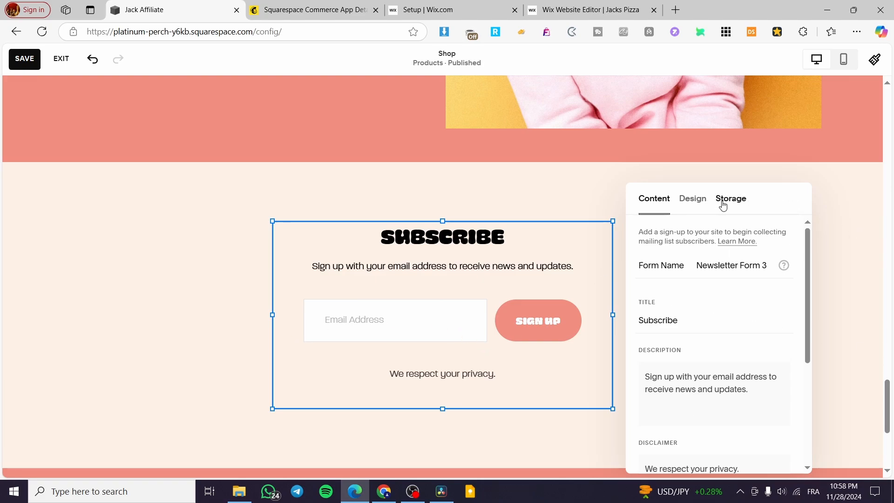
click(725, 203)
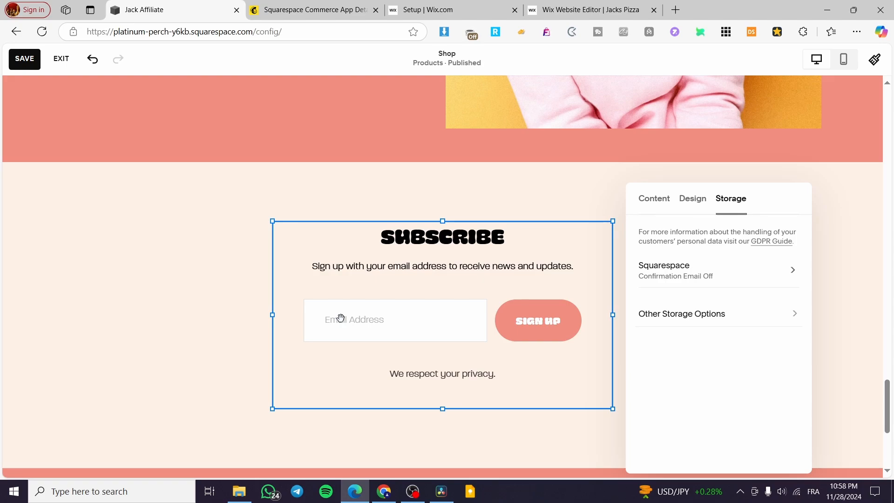
click(315, 9)
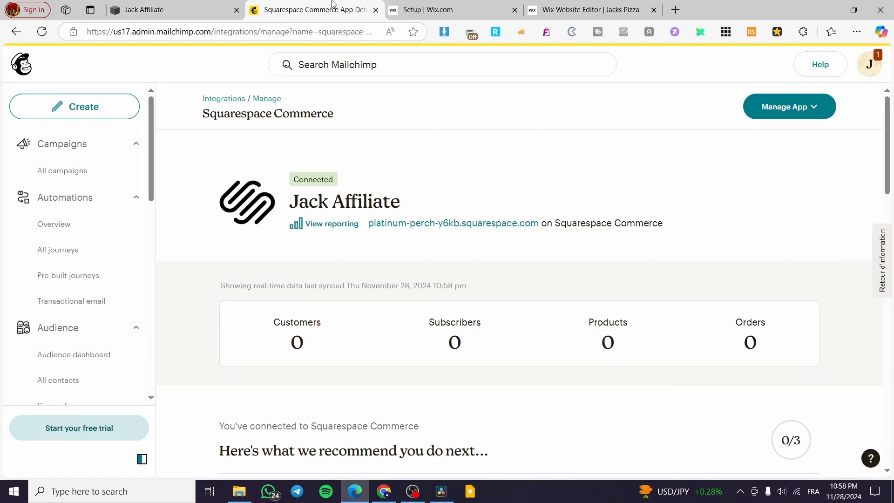
click(206, 8)
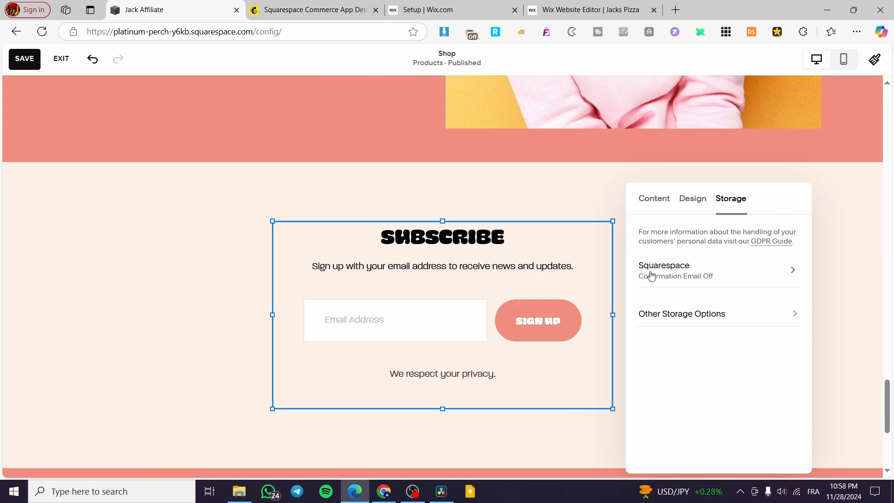
Disconnect Squarespace as the newsletter block's subscriber storage
click(679, 273)
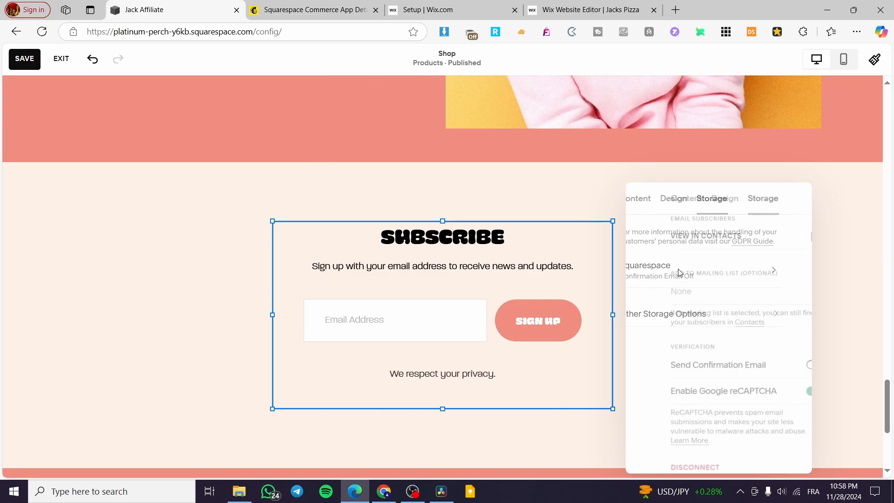
scroll(713, 293, down, 1)
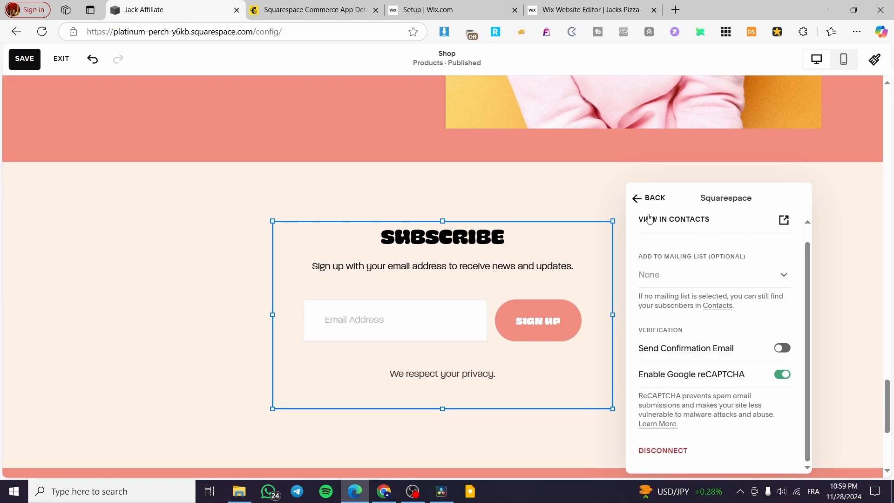
click(662, 450)
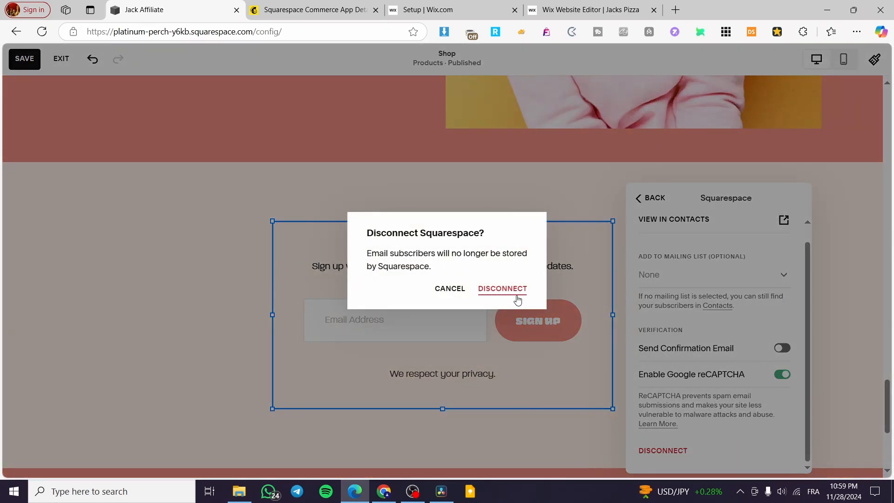
click(502, 288)
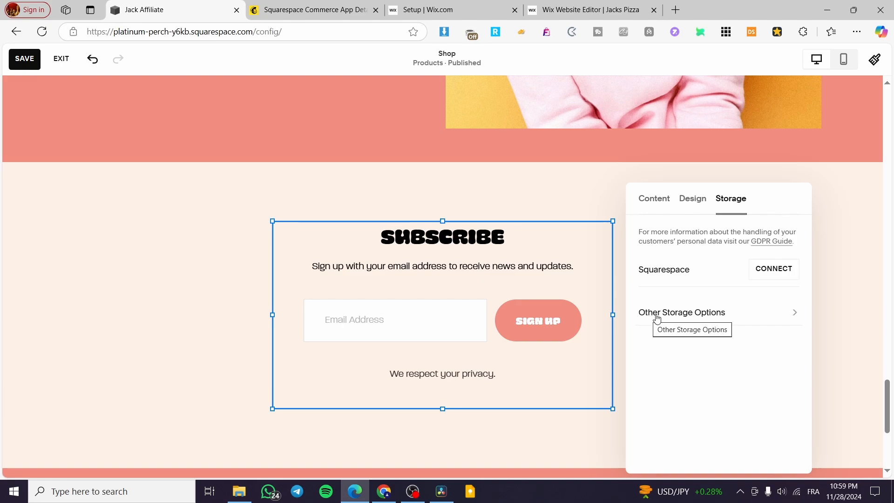
From Other Storage Options, start connecting the newsletter block to MailChimp
click(736, 314)
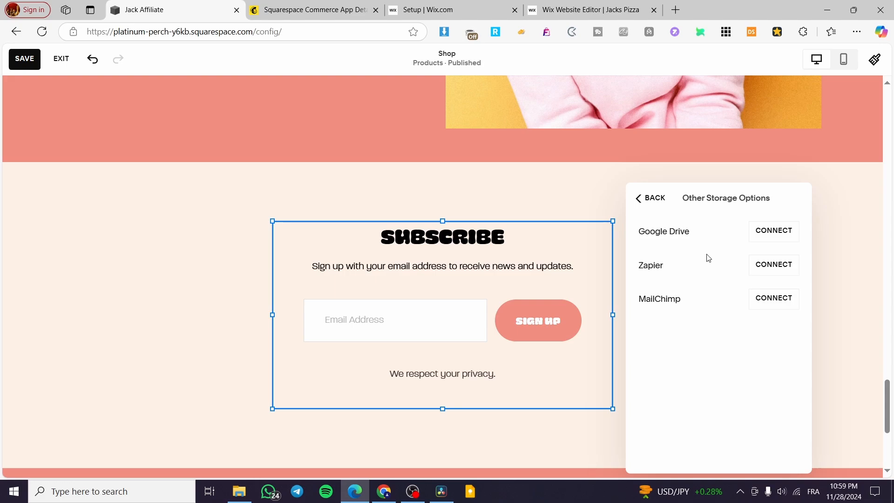
click(773, 298)
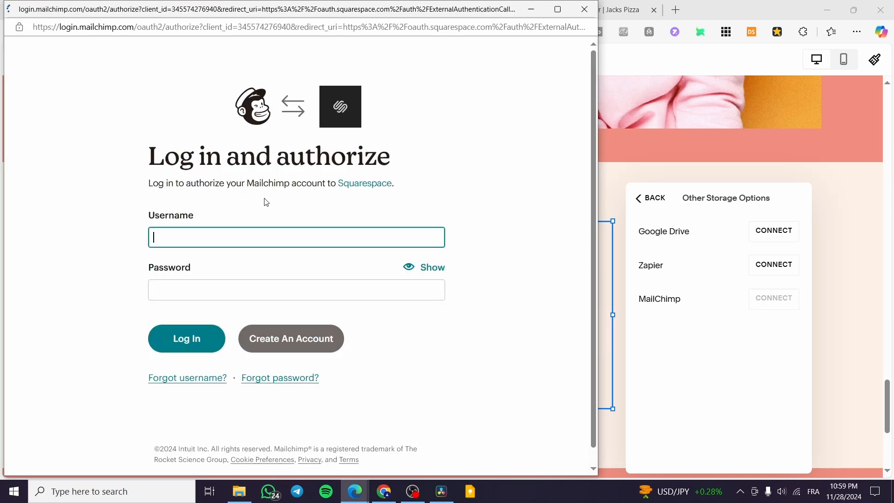
Log in to Mailchimp and allow Squarespace access to the account
drag(315, 8, 470, 31)
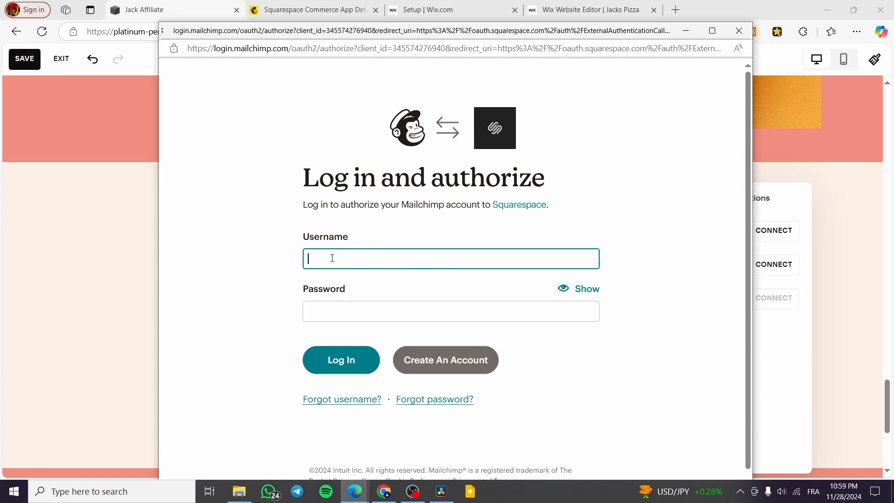
scroll(531, 381, down, 1)
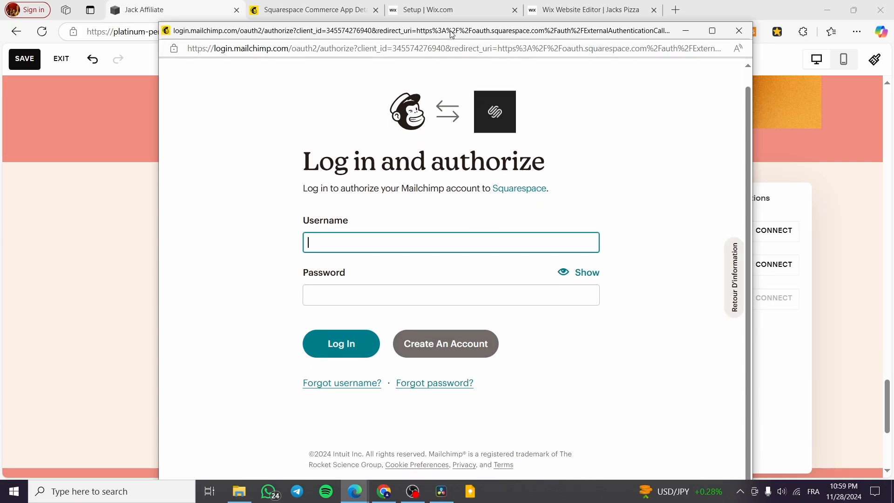
drag(451, 31, 449, 22)
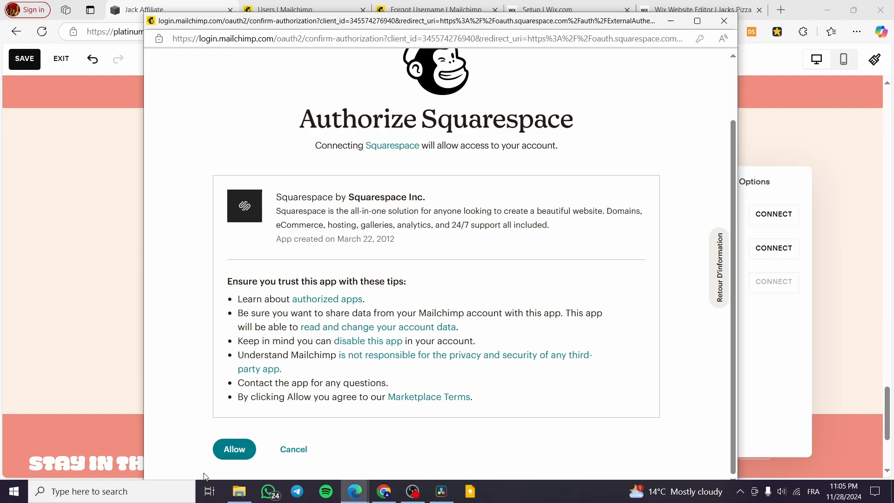
click(234, 449)
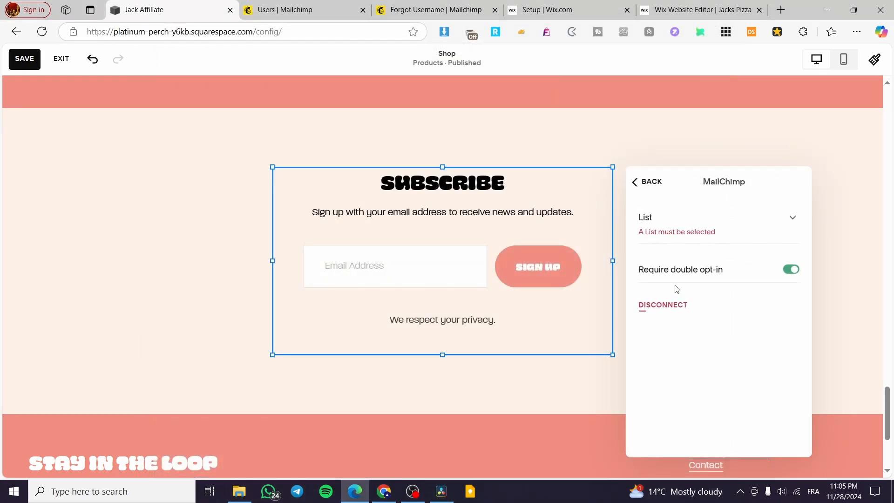
Set the newsletter block's Mailchimp list to Jacks audience with Require double opt-in turned off
click(743, 218)
click(713, 230)
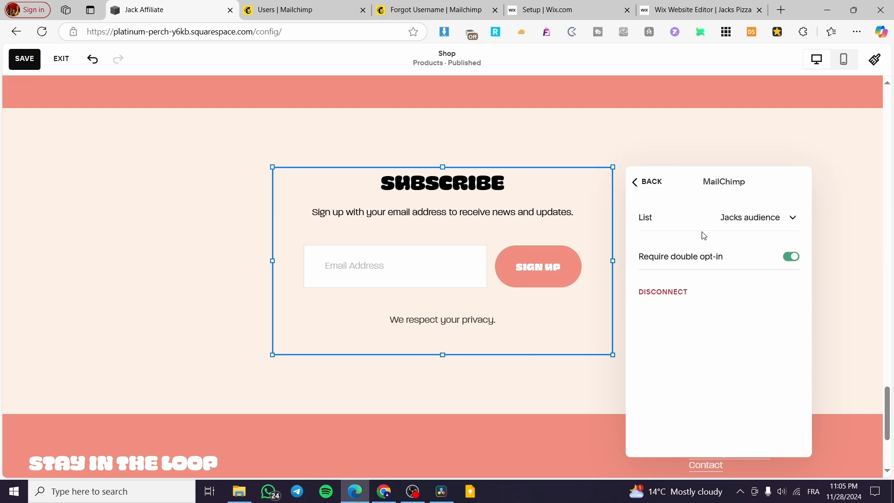
click(701, 219)
click(790, 257)
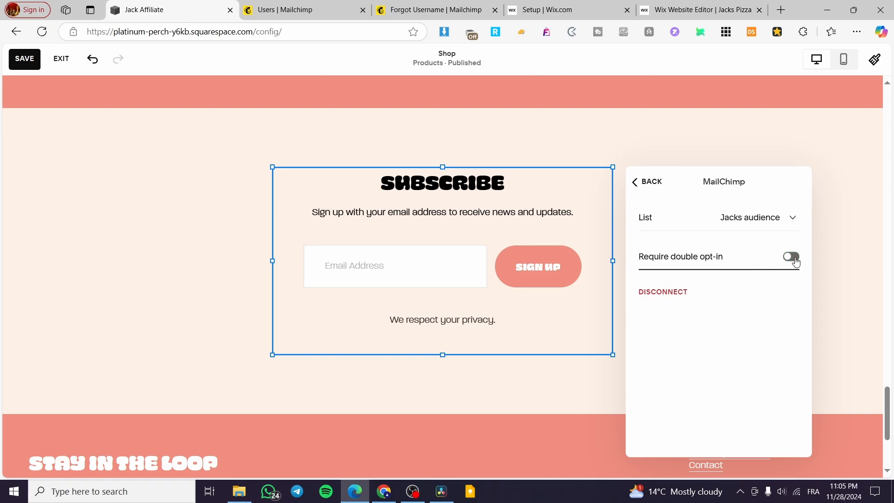
Return to the storage overview and close the block settings, deselecting the block
click(796, 258)
click(656, 184)
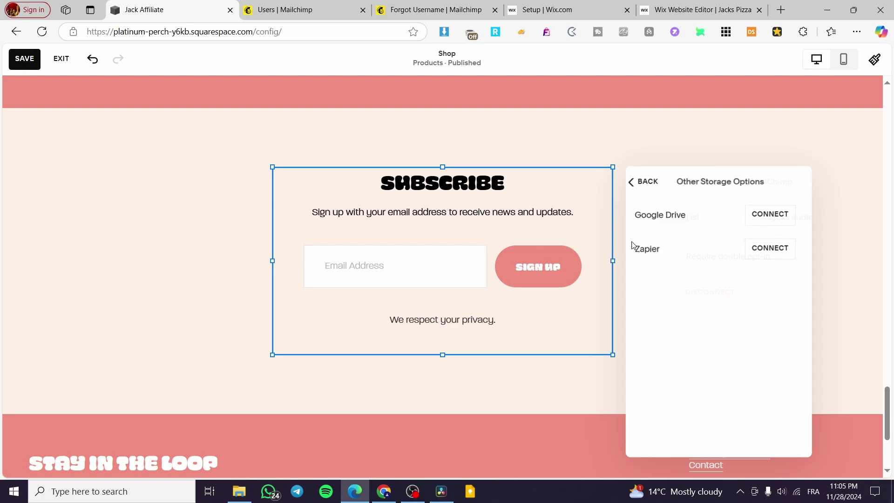
click(644, 182)
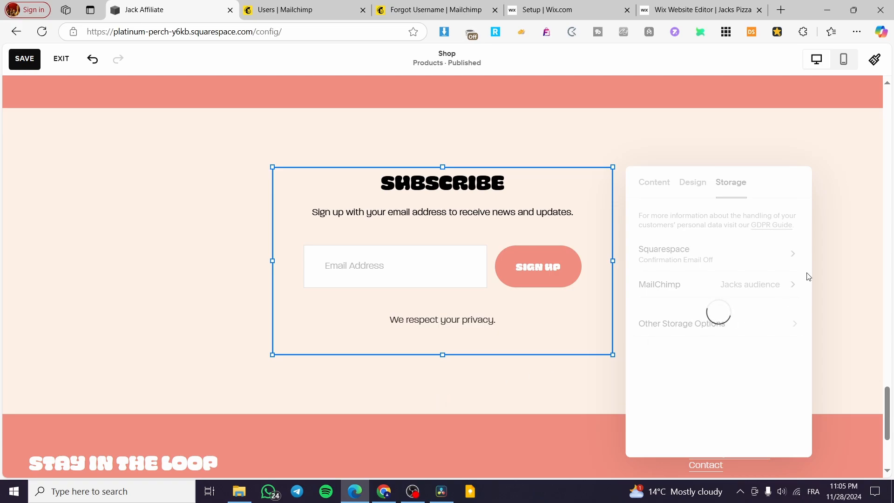
click(797, 209)
click(412, 450)
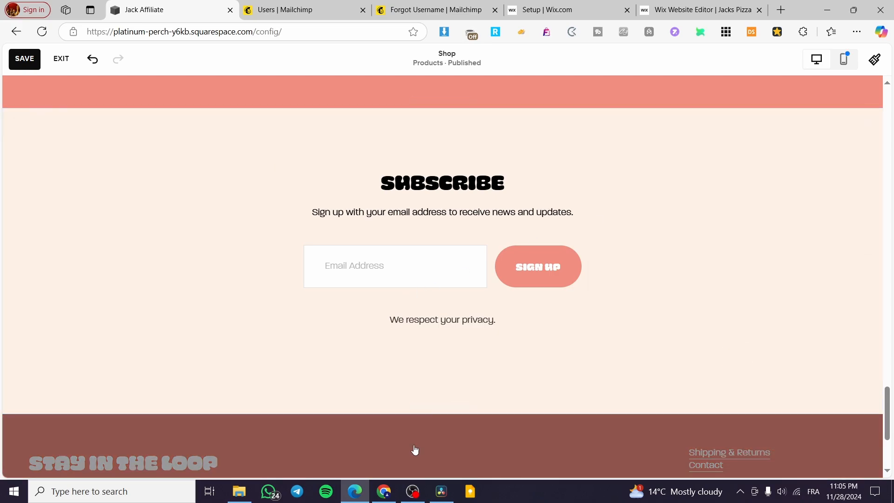